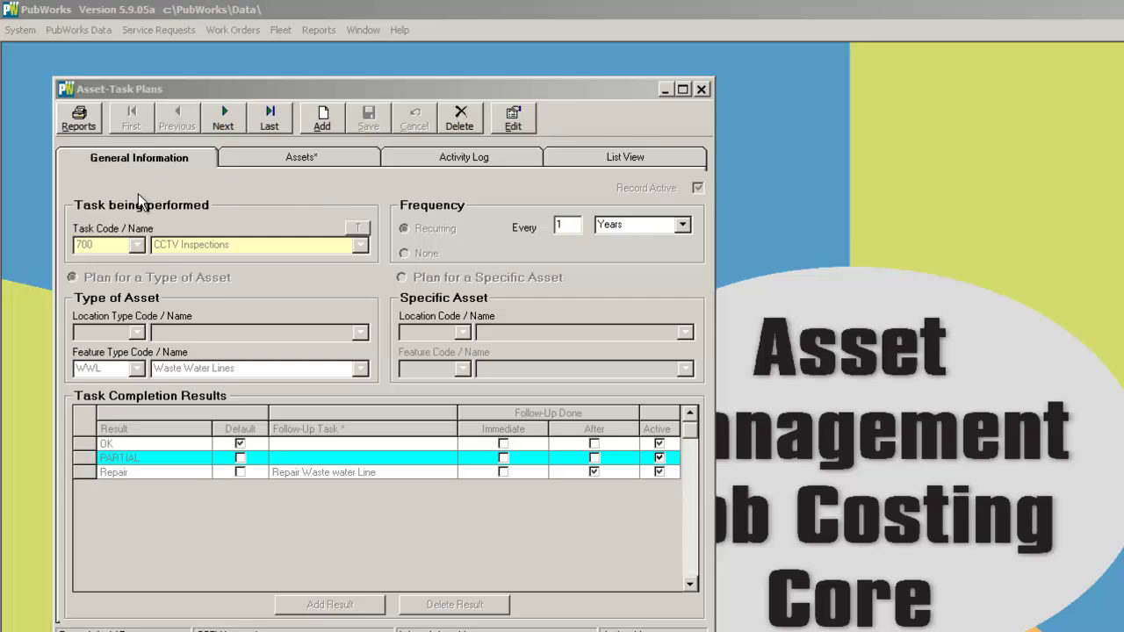
Create a new asset-task plan for the Inspections task (115) on the Fire Hydrants feature type
click(323, 120)
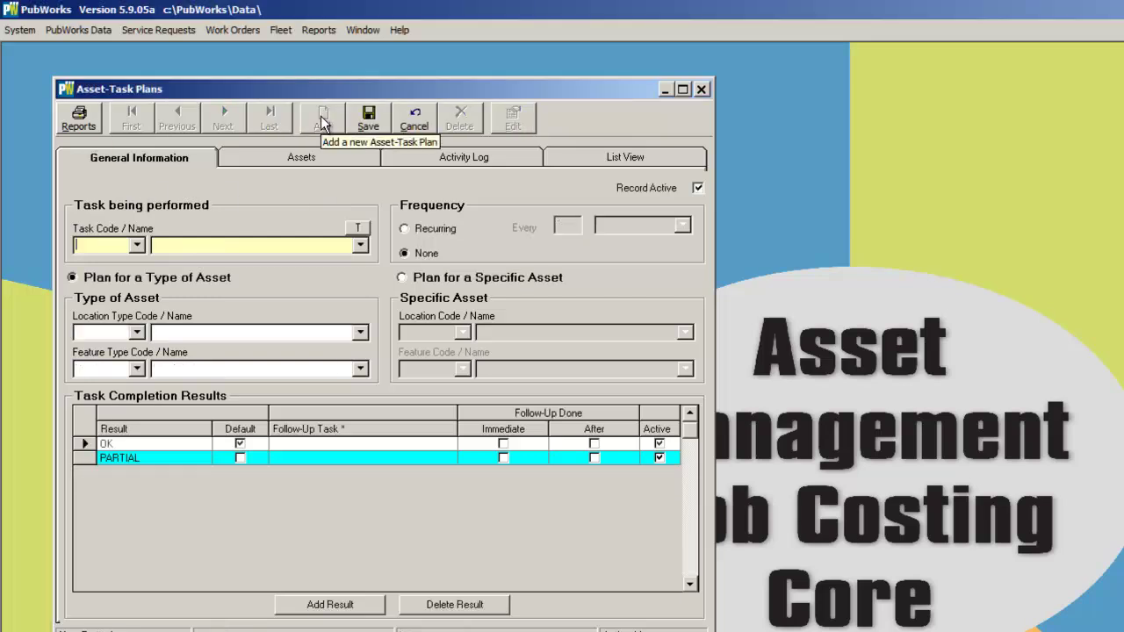
click(348, 246)
text(In)
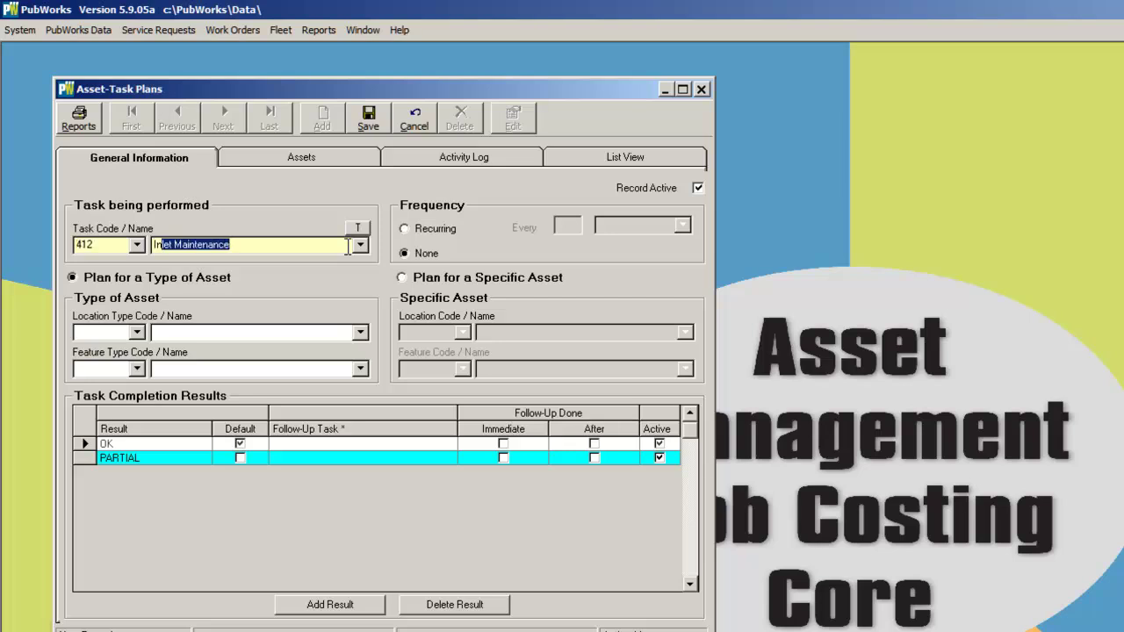
text(s)
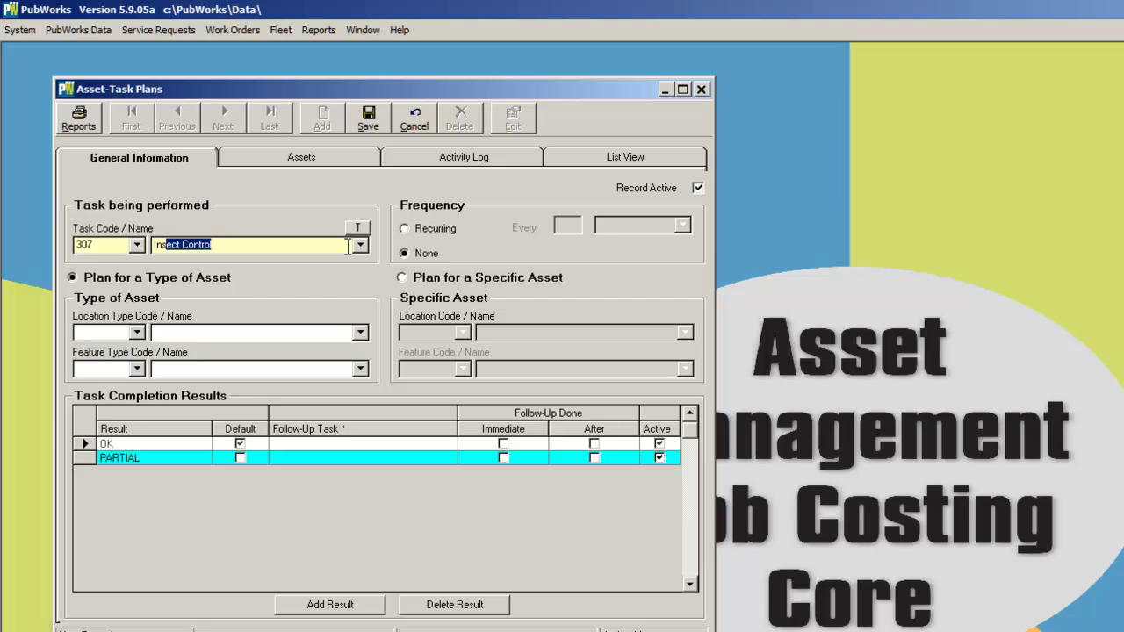
text(p)
click(360, 368)
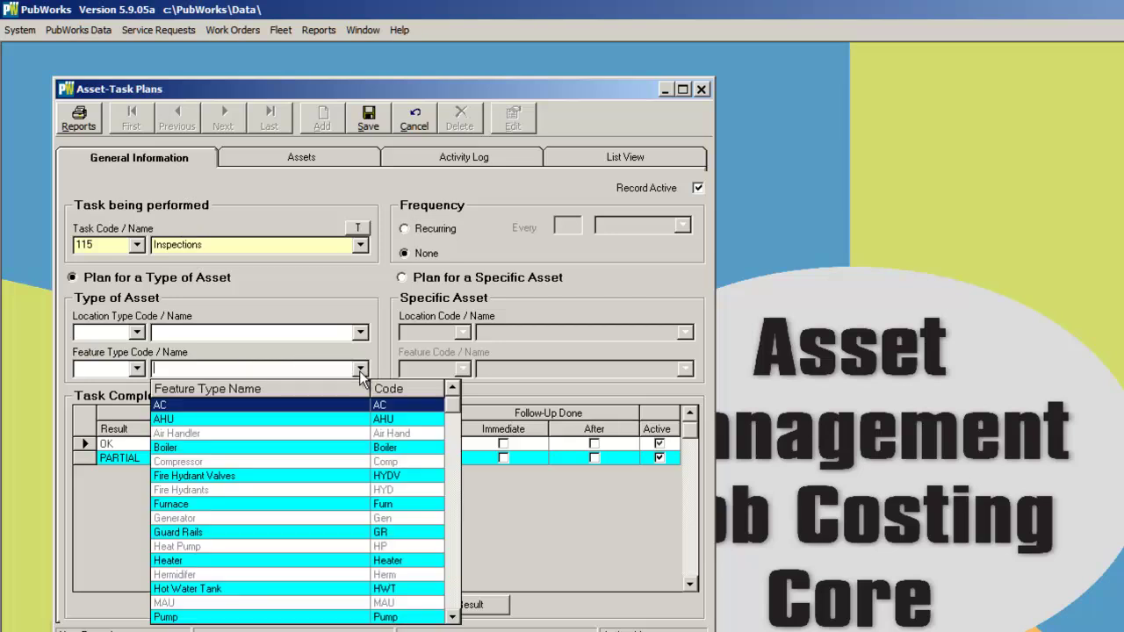
click(273, 489)
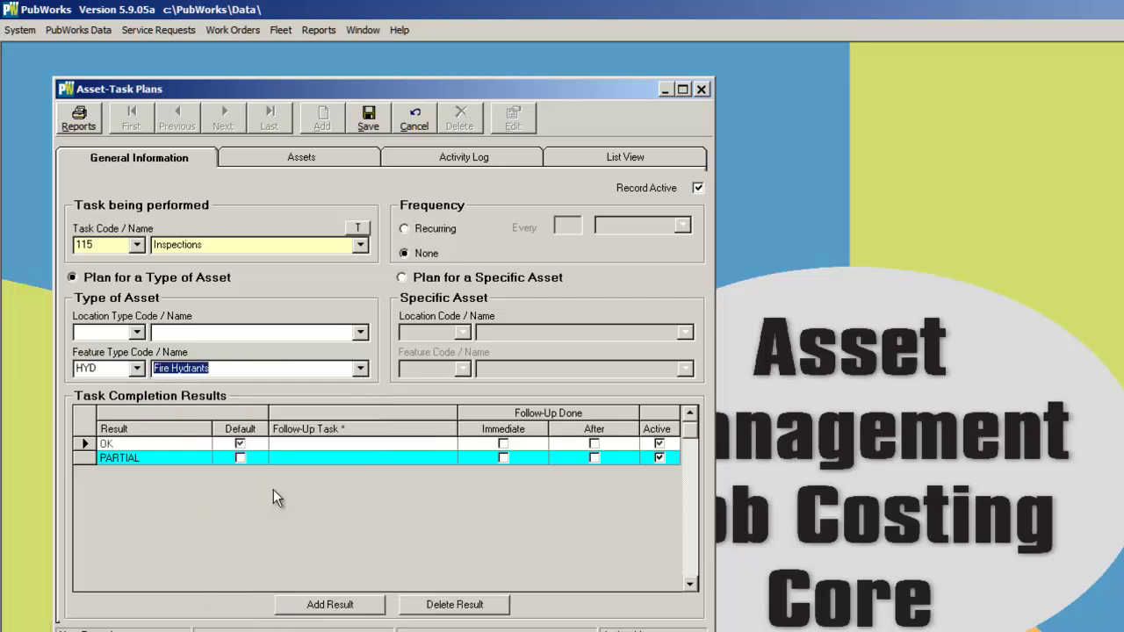
Make the Inspections plan recur every 6 months and save it
click(405, 229)
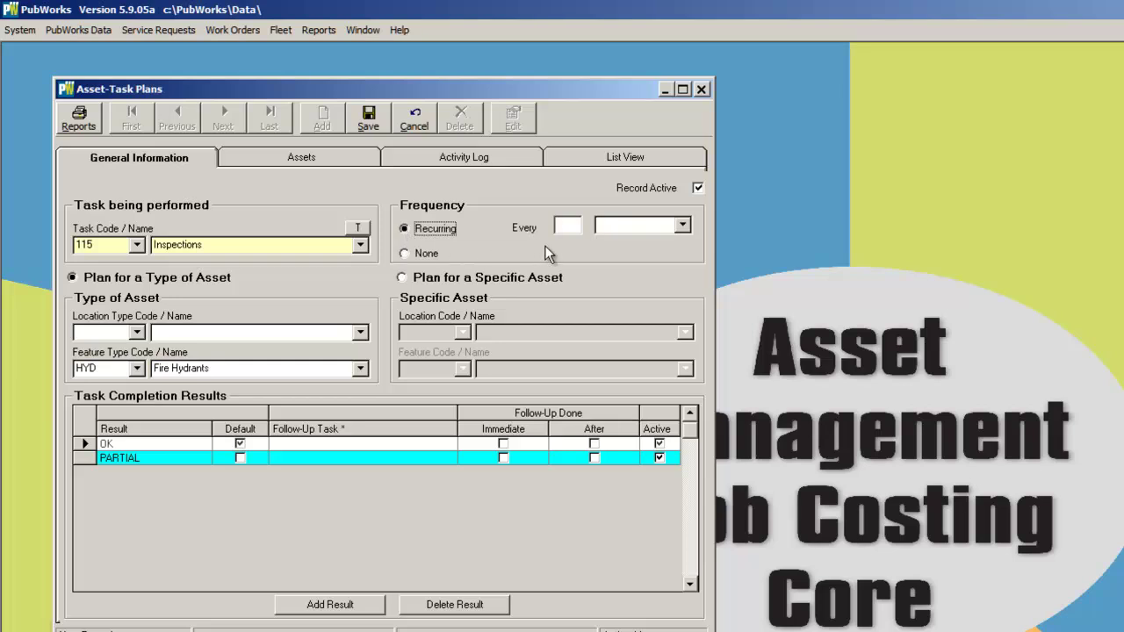
click(569, 230)
text(6)
click(682, 225)
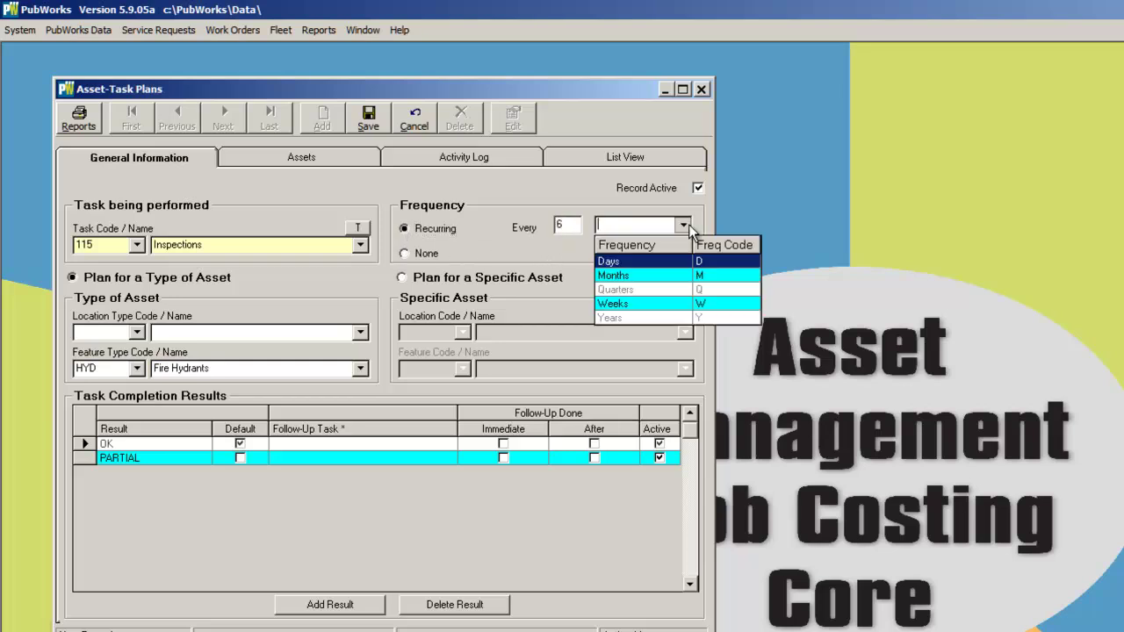
click(652, 274)
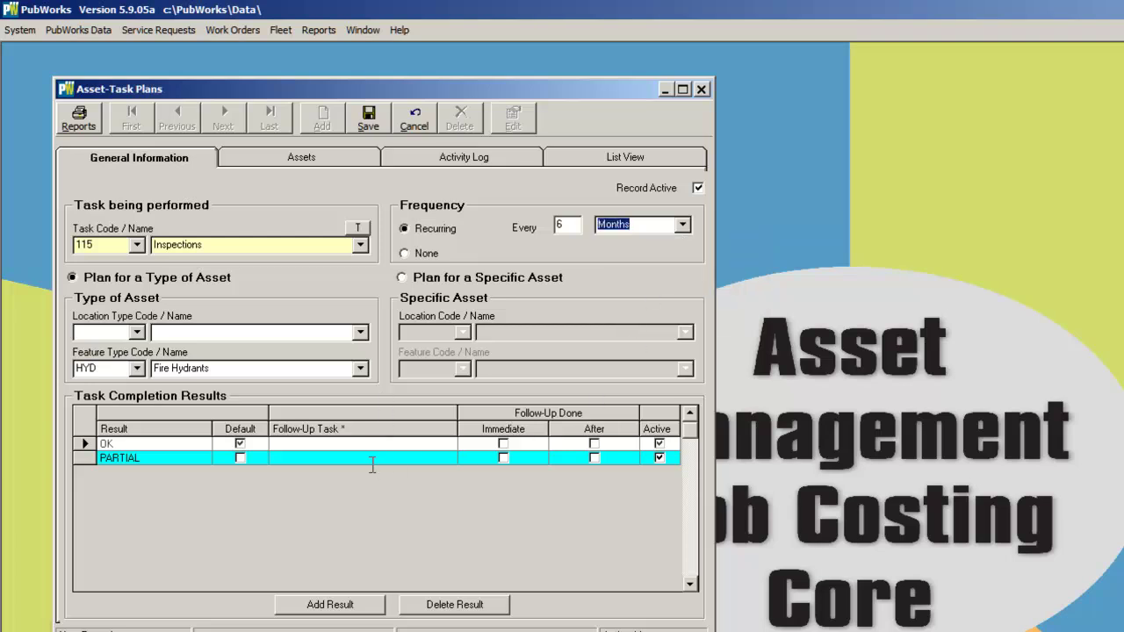
click(372, 123)
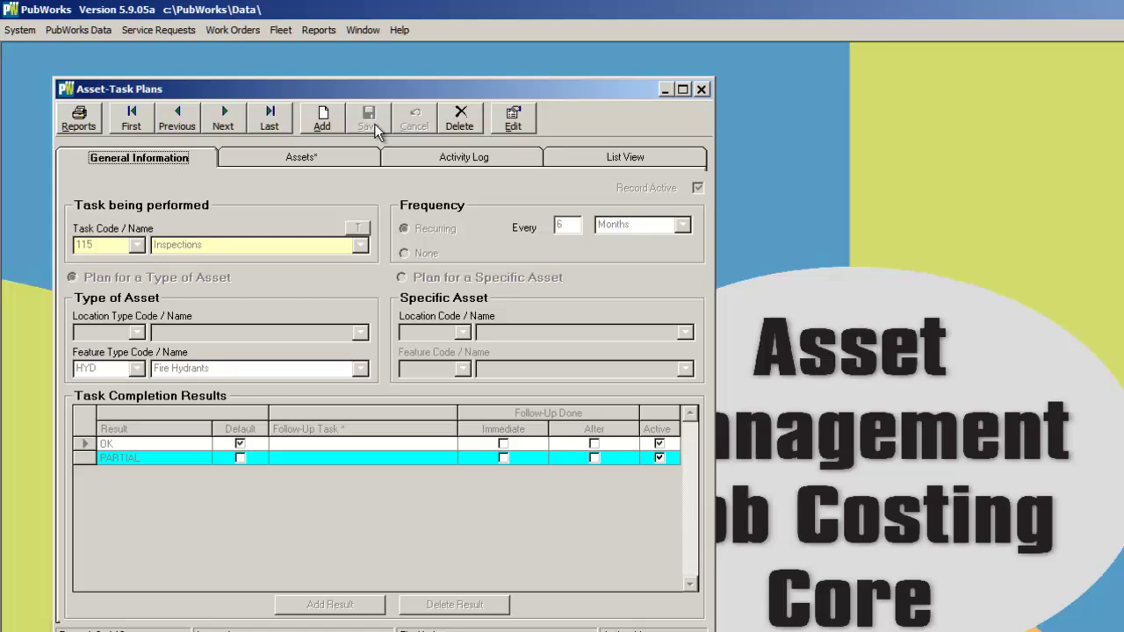
click(513, 119)
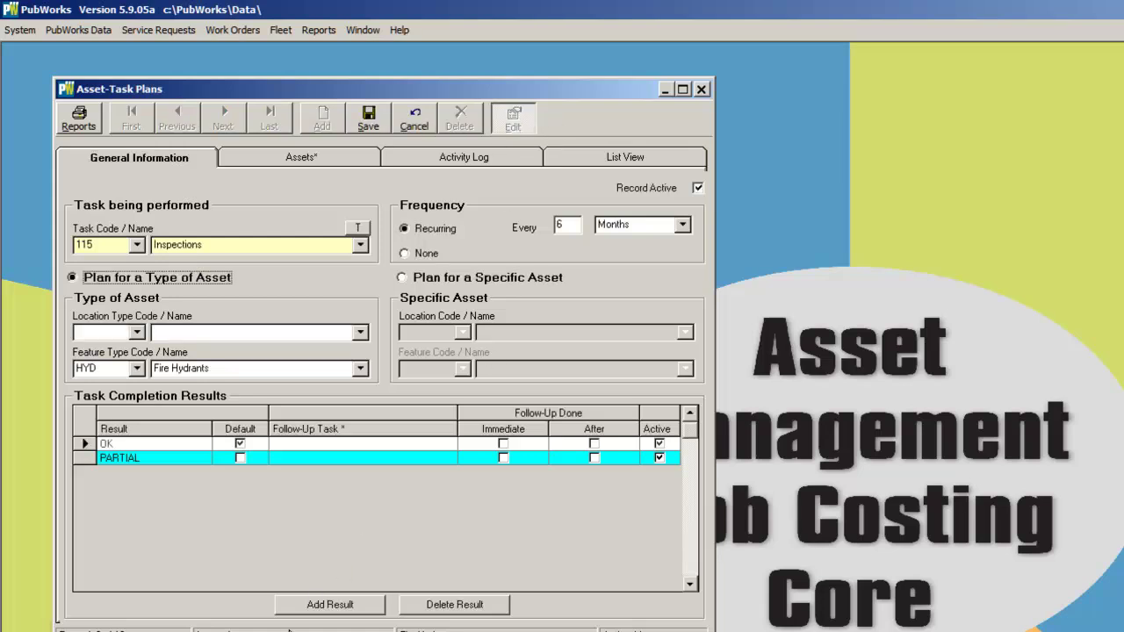
click(312, 606)
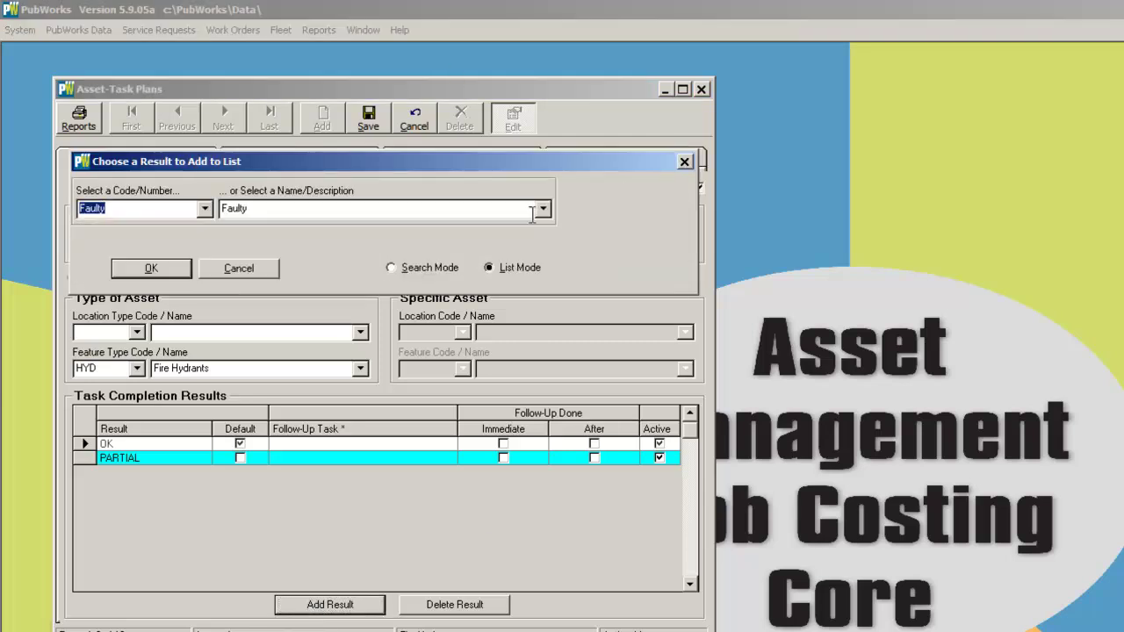
click(542, 211)
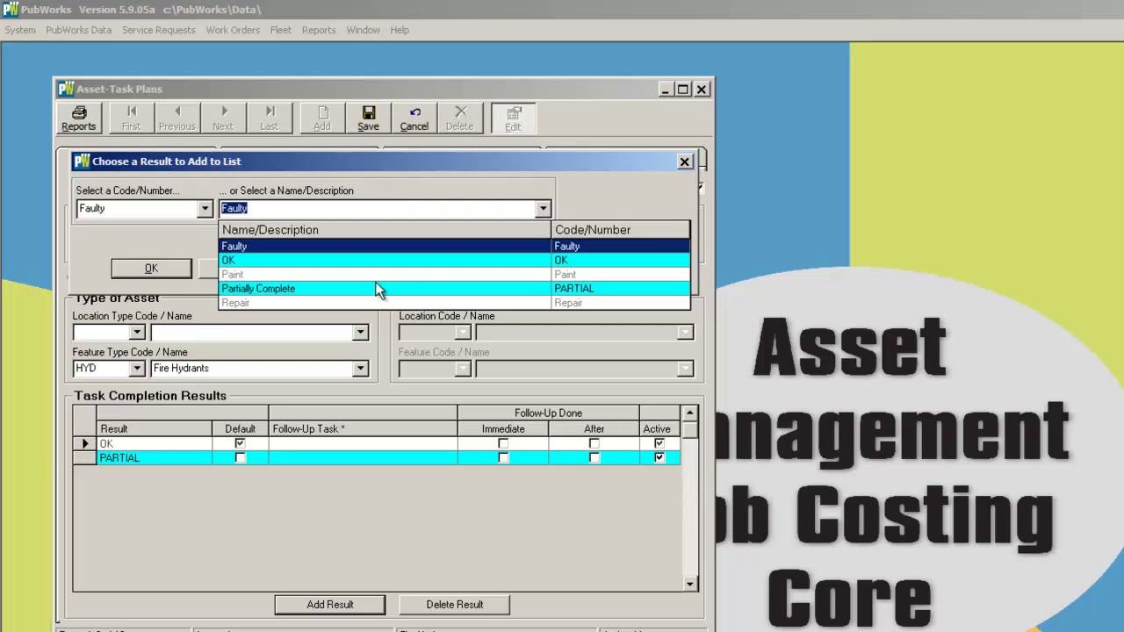
click(342, 274)
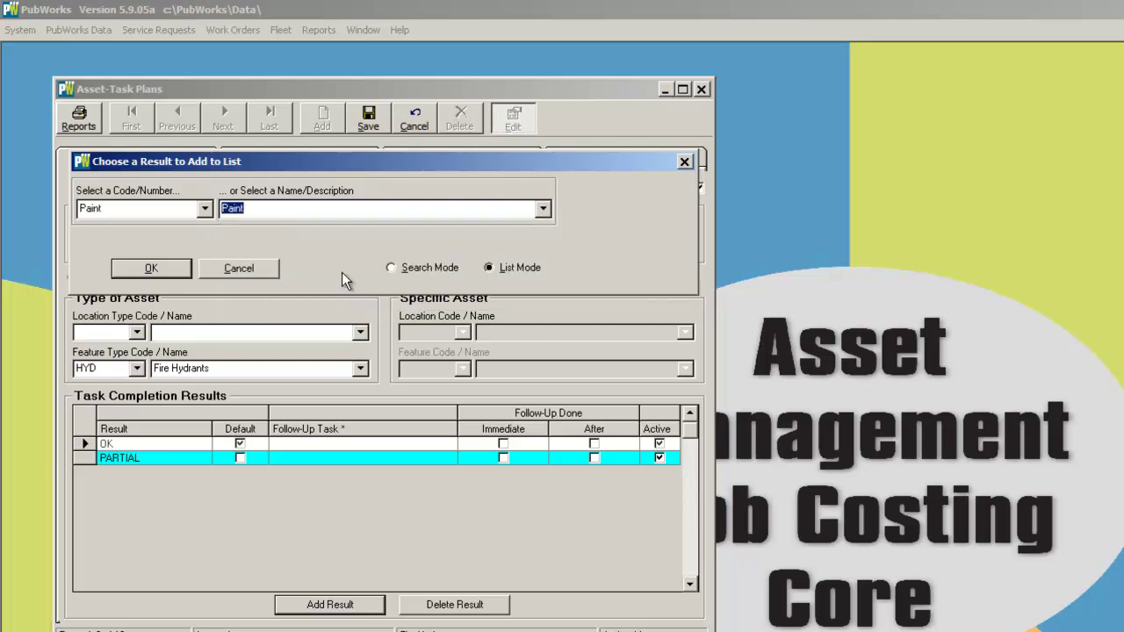
click(171, 267)
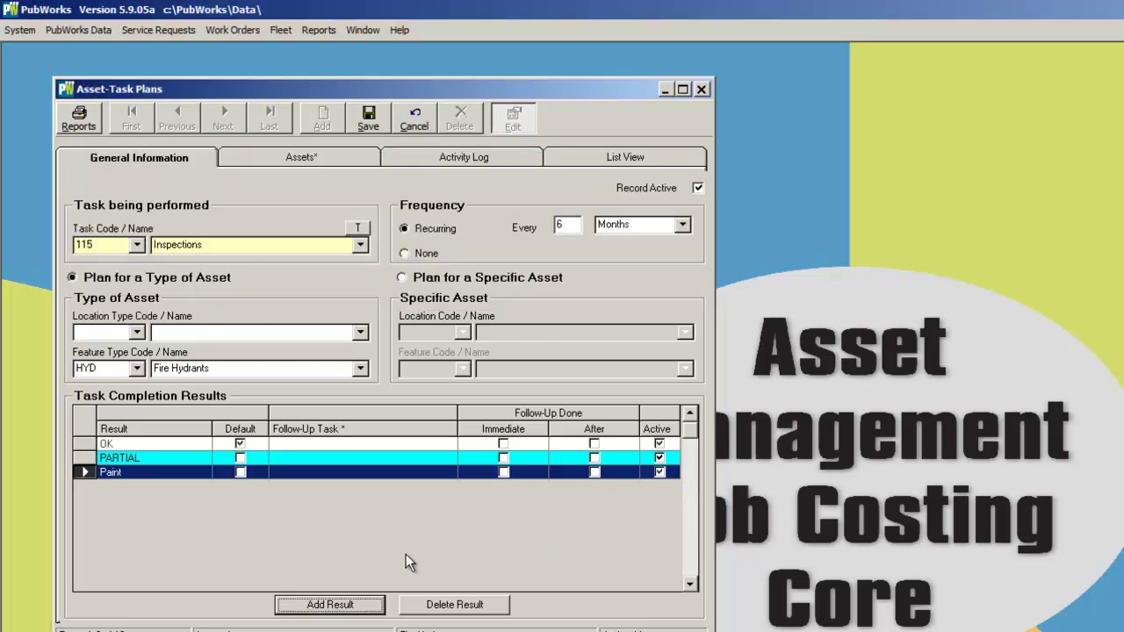
click(381, 470)
click(446, 474)
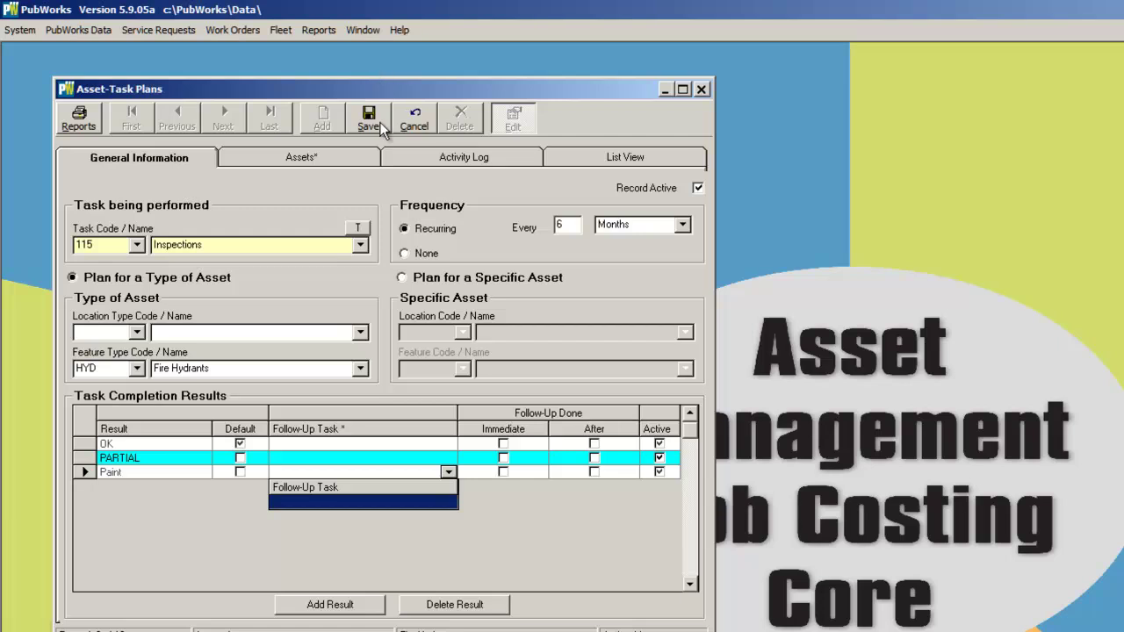
click(413, 121)
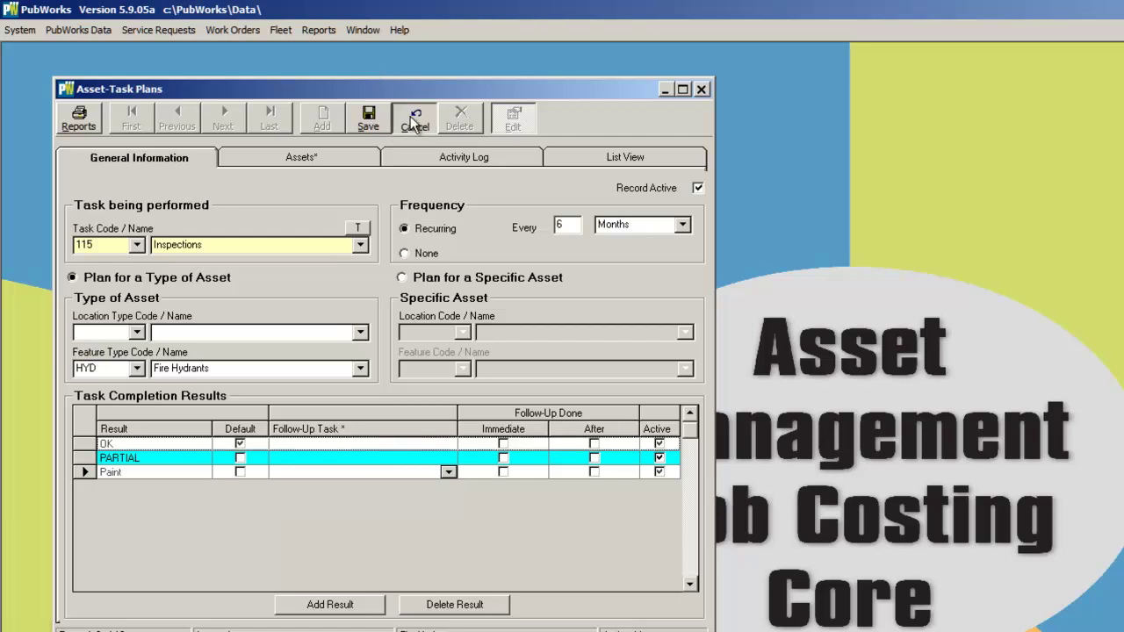
click(703, 90)
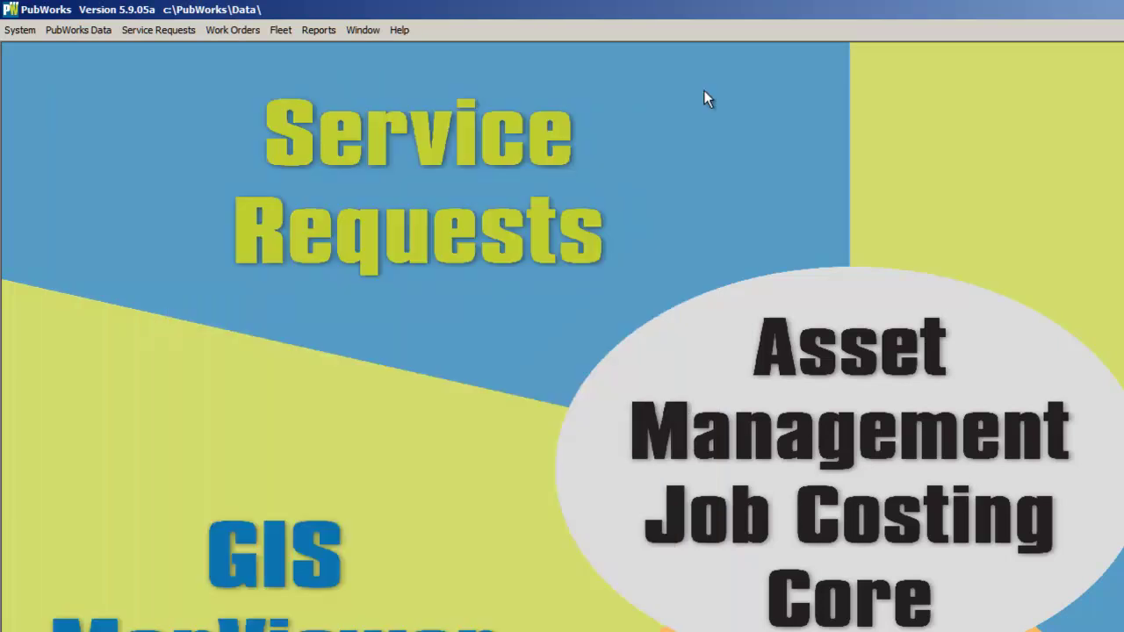
Open the asset-task plans and start a new plan for the Hydrant - Paint task (601.66)
click(242, 29)
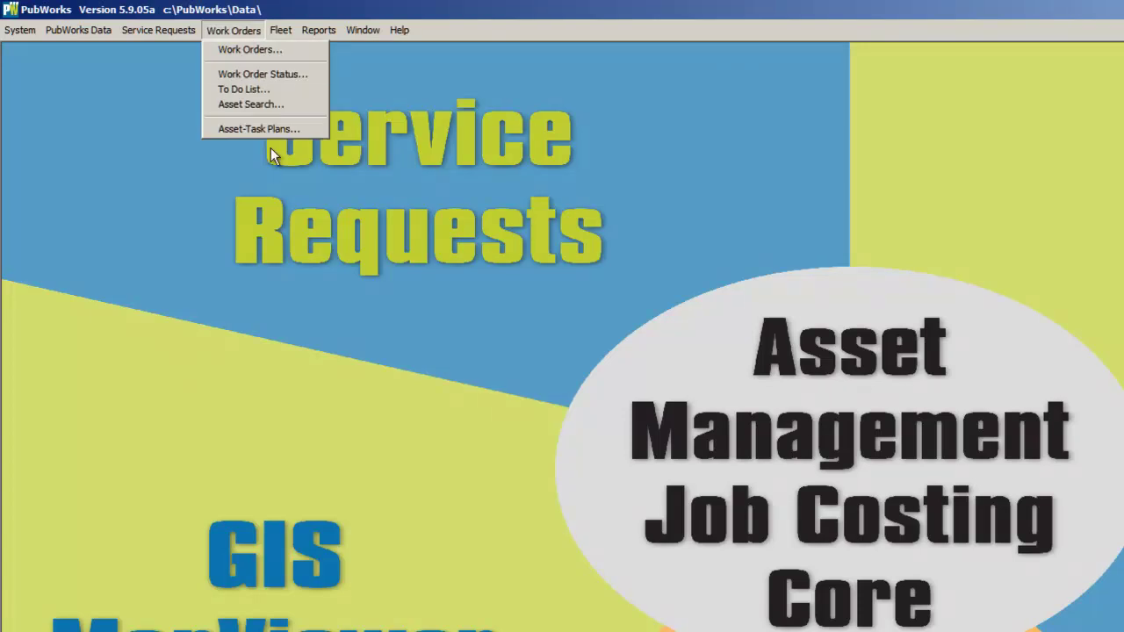
click(267, 132)
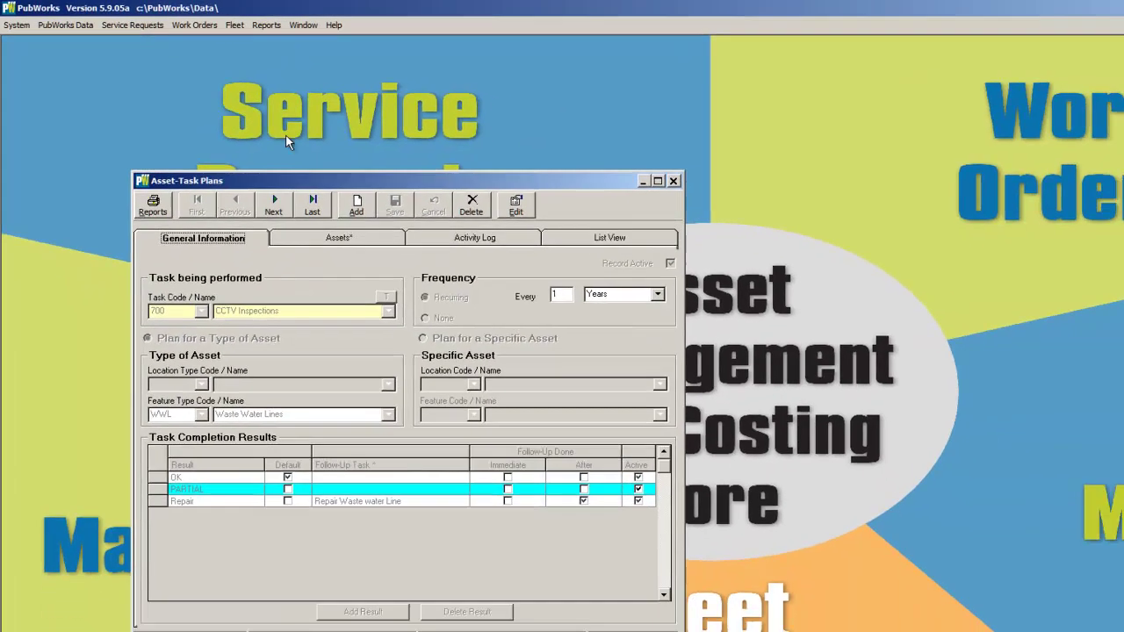
click(344, 199)
click(376, 304)
scroll(337, 461, down, 5)
scroll(337, 469, down, 6)
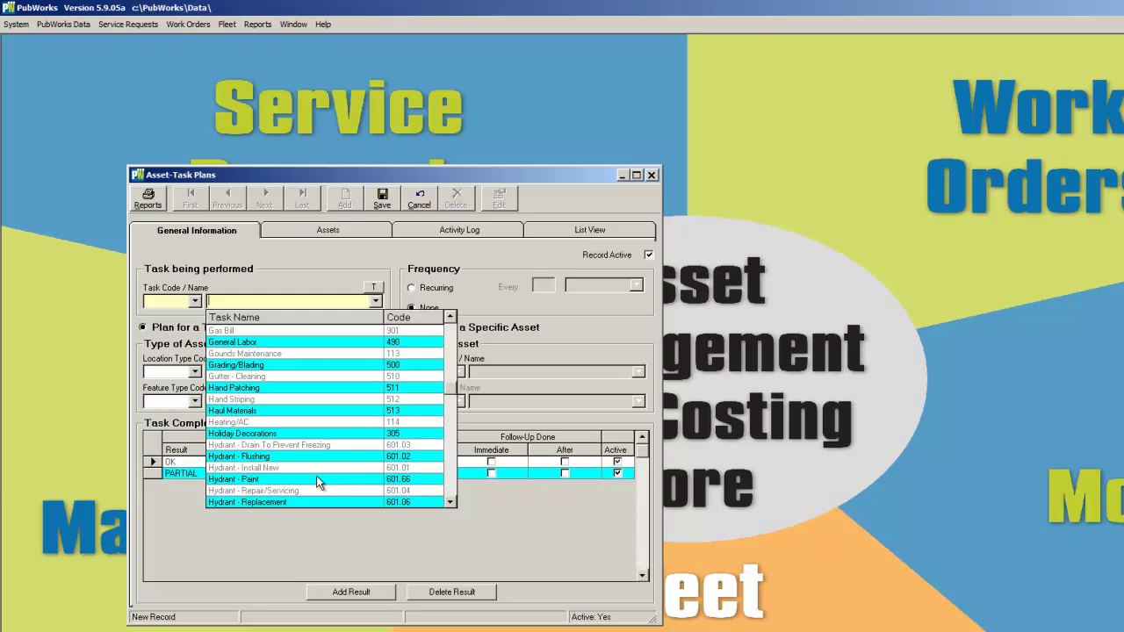
click(321, 479)
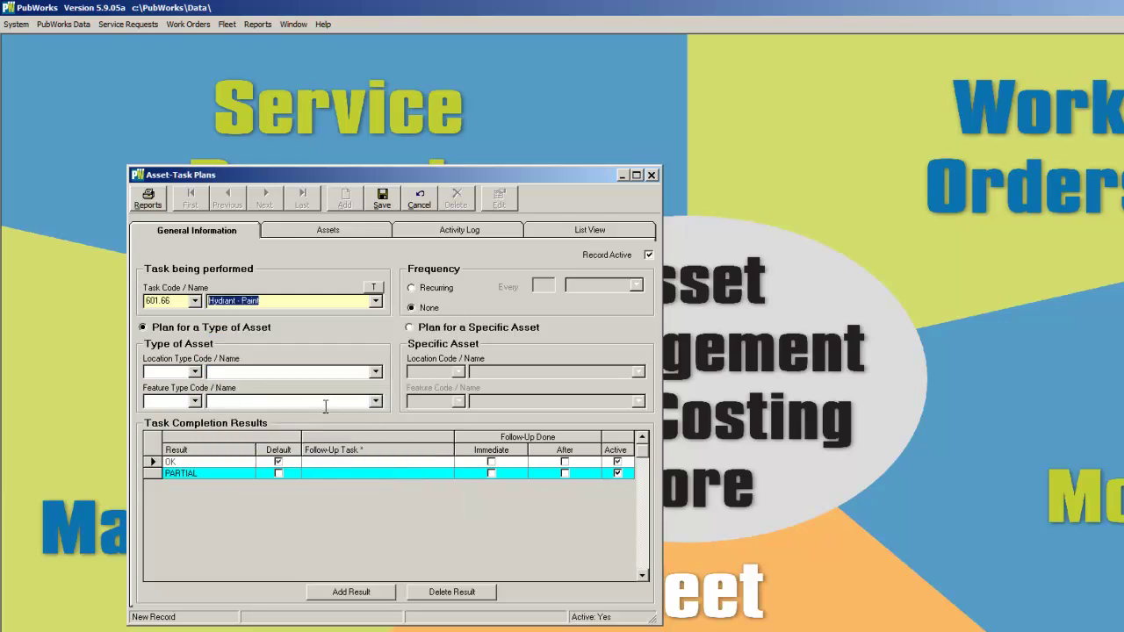
Assign the hydrant painting plan to the Fire Hydrants feature type and save it
click(375, 401)
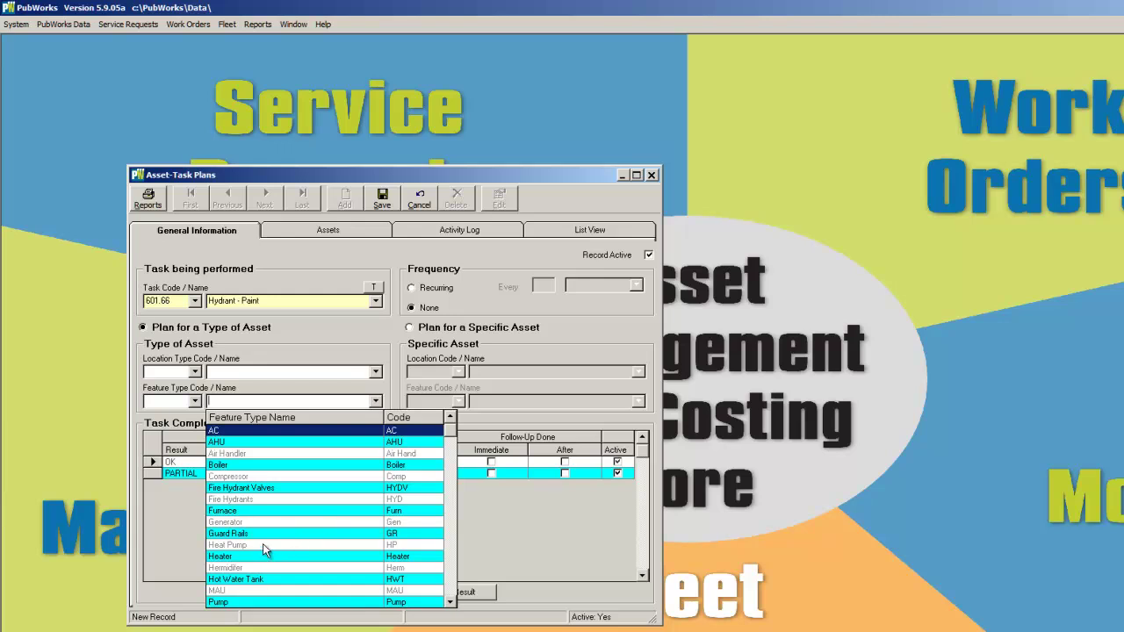
click(250, 497)
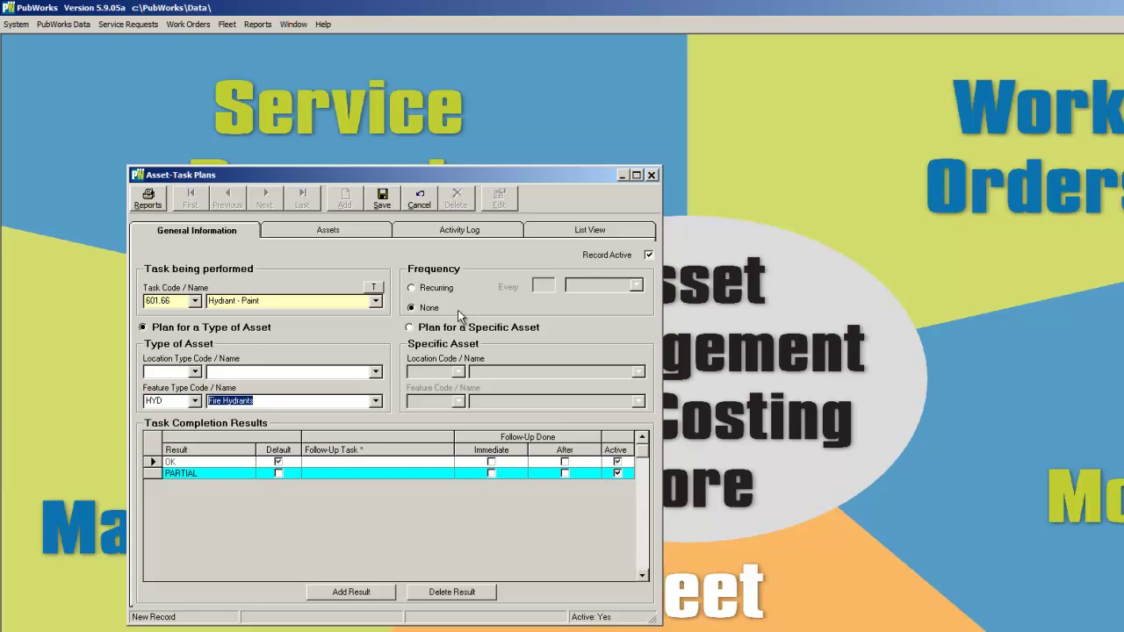
click(382, 195)
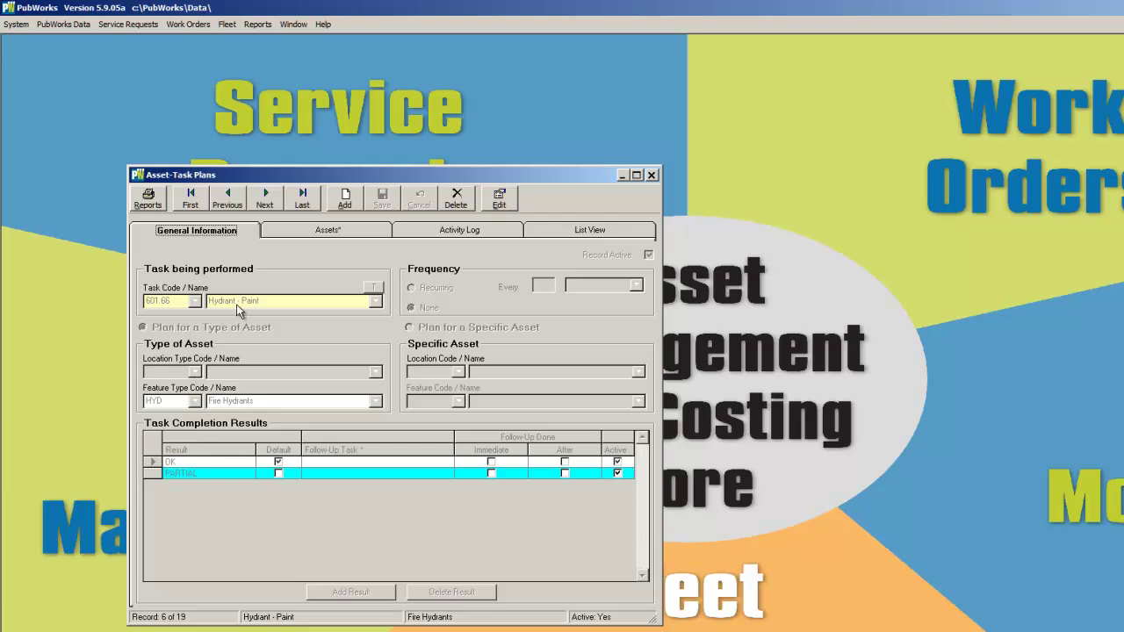
Start another asset-task plan for the Hydrant - Repair/Servicing task (601.04)
click(350, 199)
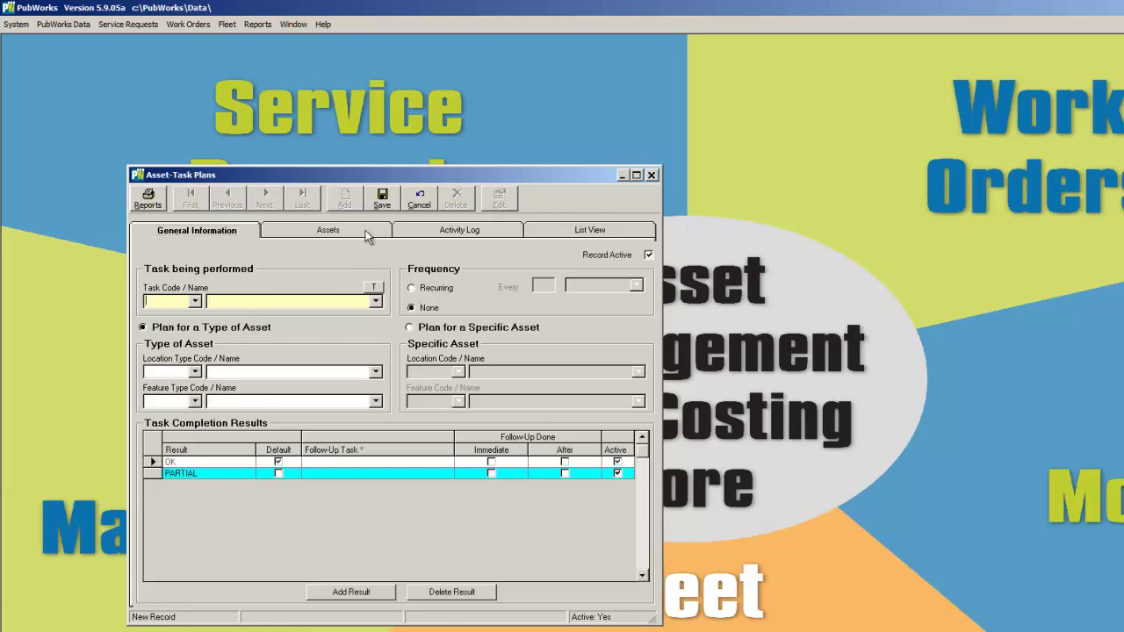
click(375, 302)
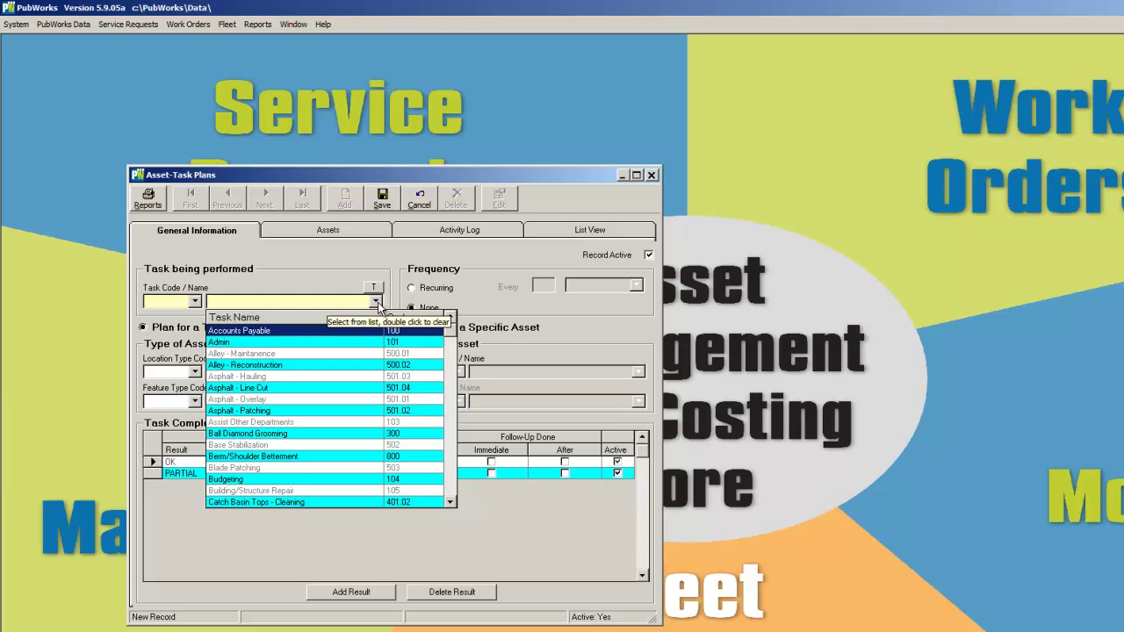
text(Hand Patching)
scroll(318, 493, down, 3)
scroll(318, 495, down, 1)
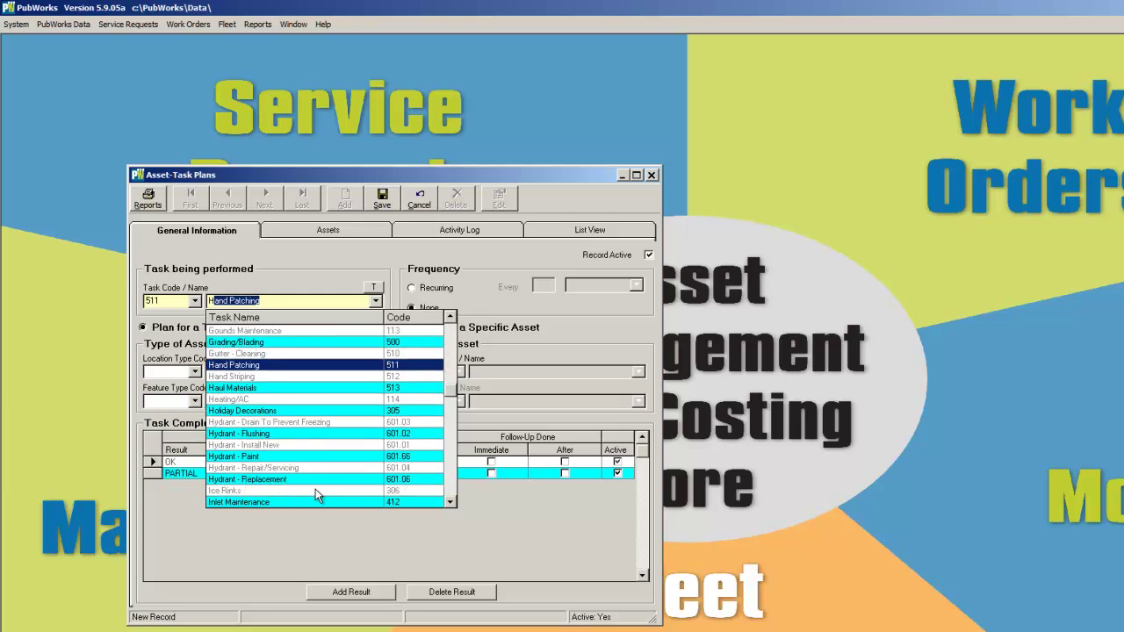
click(299, 466)
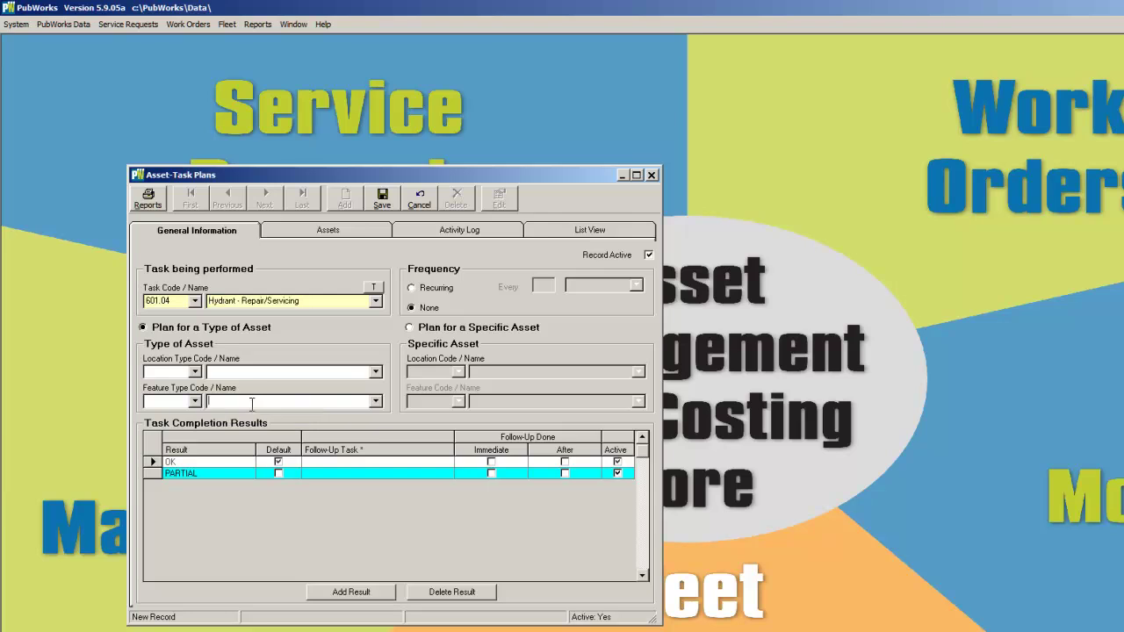
Assign the repair/servicing plan to the Fire Hydrants feature type, then save and close it
click(375, 402)
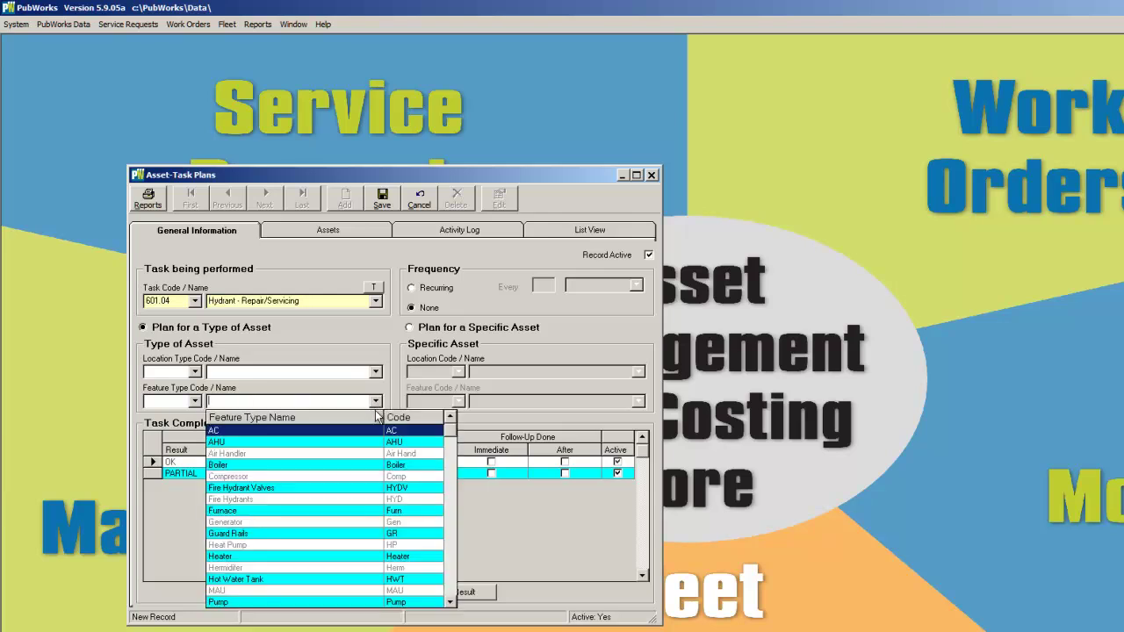
click(294, 499)
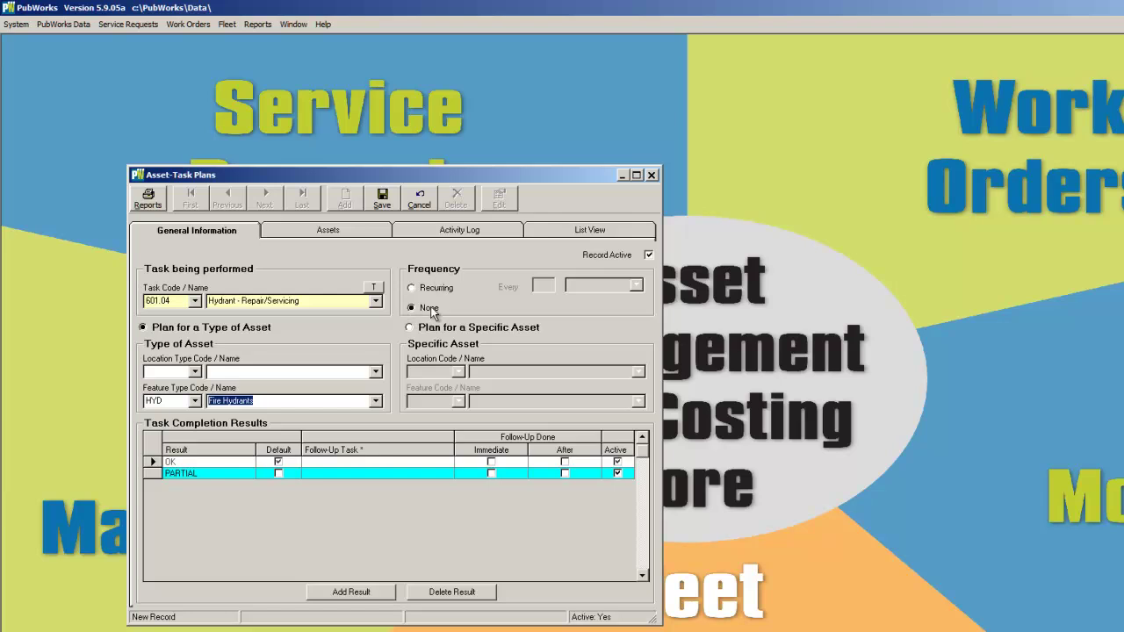
click(380, 200)
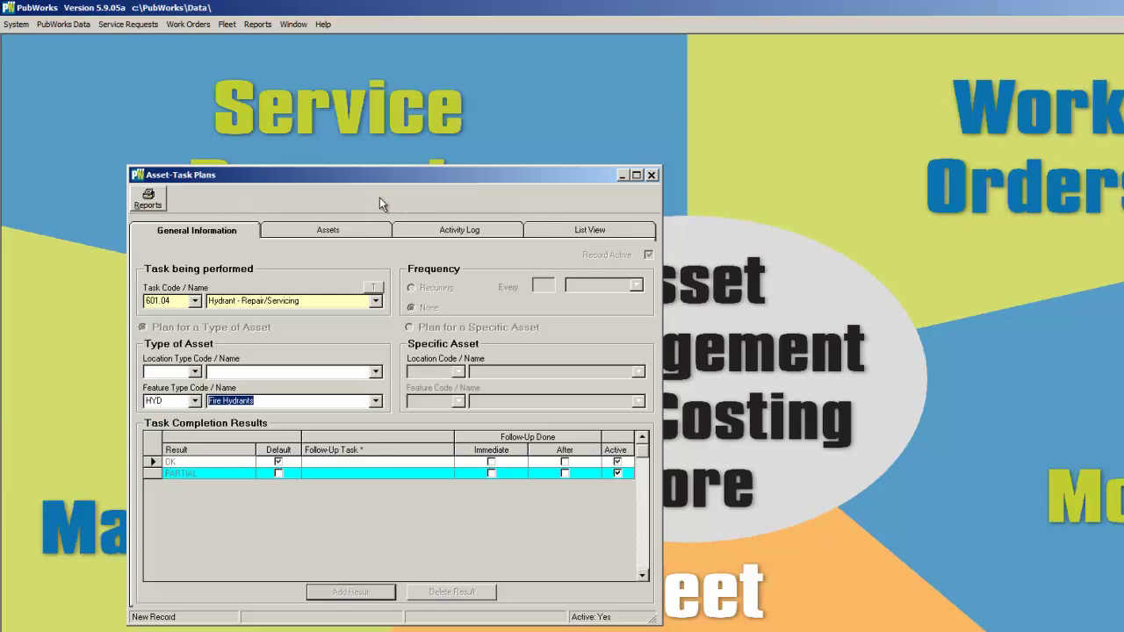
click(651, 174)
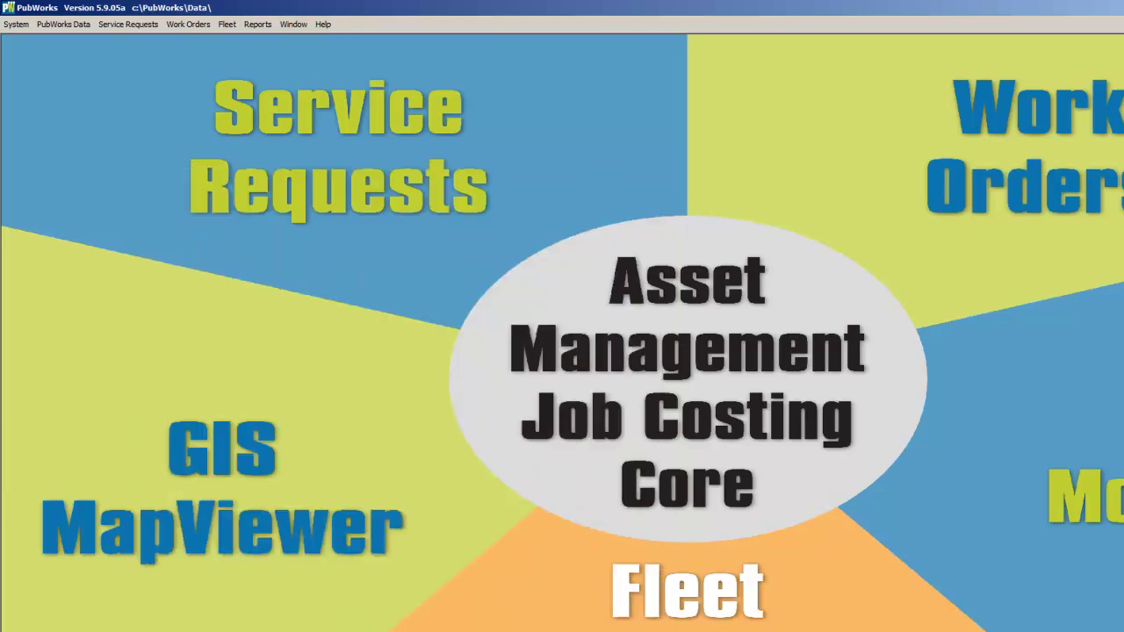
Reopen the asset-task plans and move their window clear toward the upper edge of the workspace
click(189, 23)
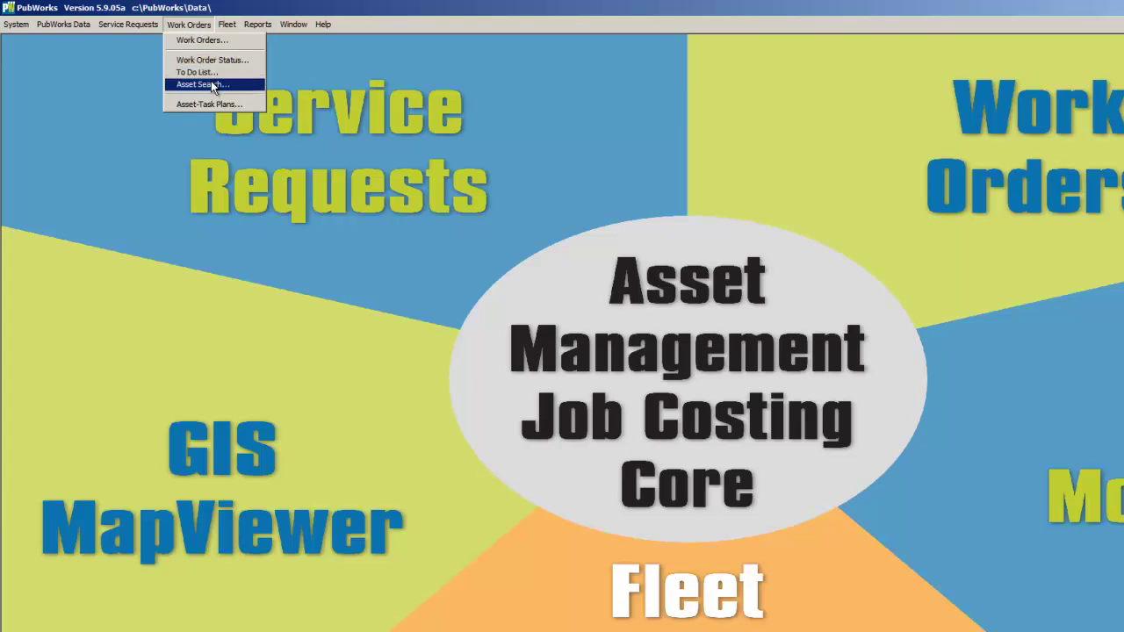
click(209, 104)
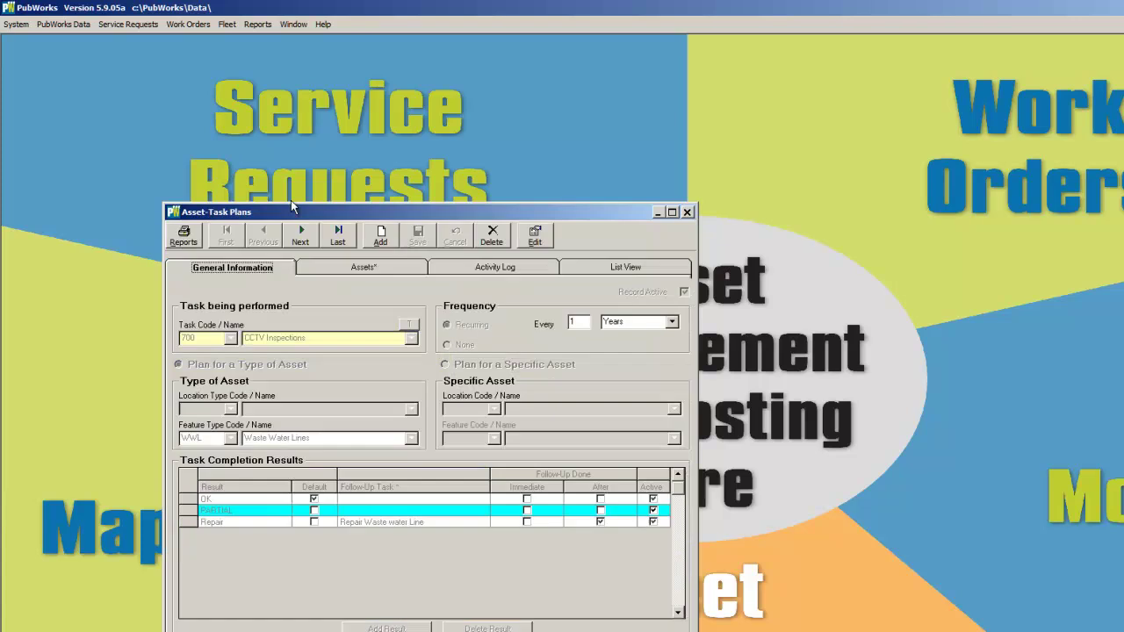
drag(298, 206, 210, 73)
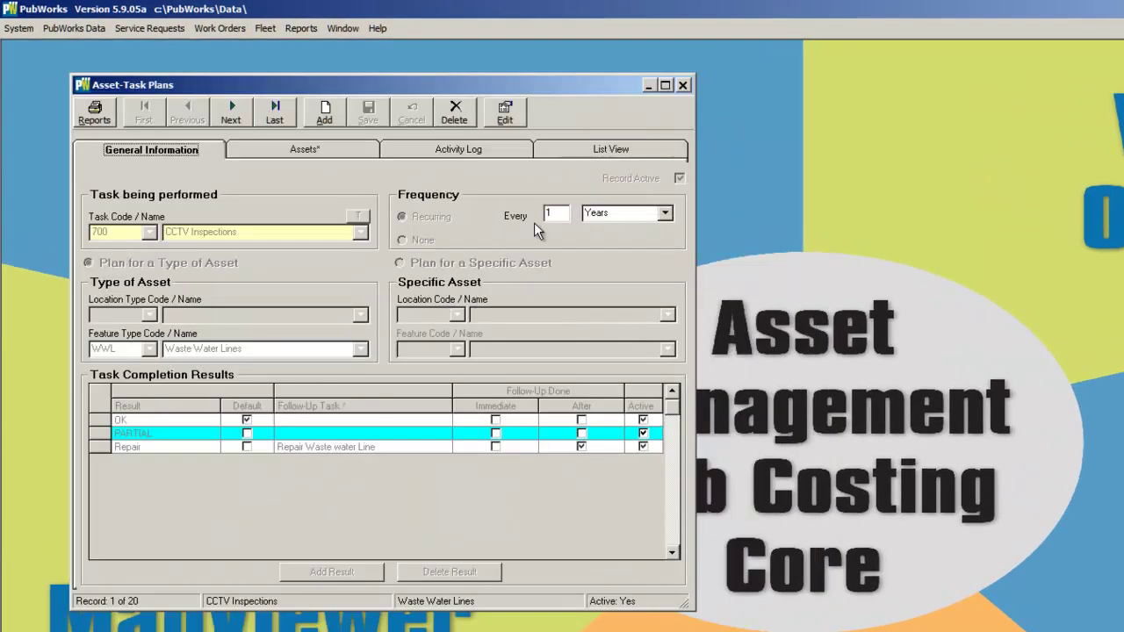
Open the six-month Fire Hydrants inspection plan from the list of plans for editing
click(605, 152)
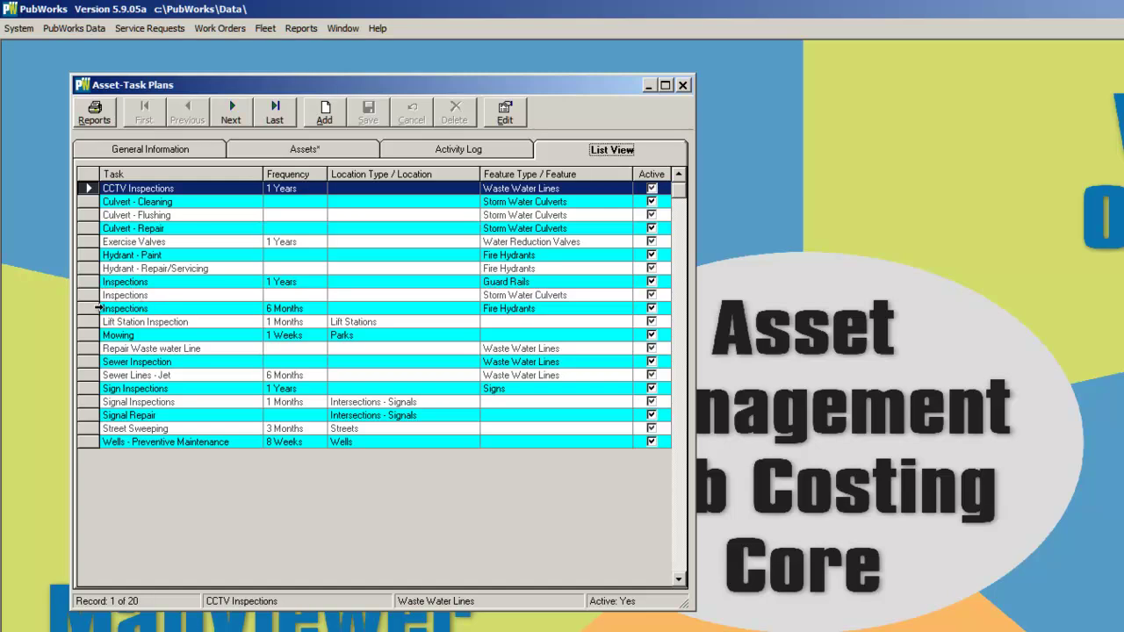
click(92, 308)
click(151, 149)
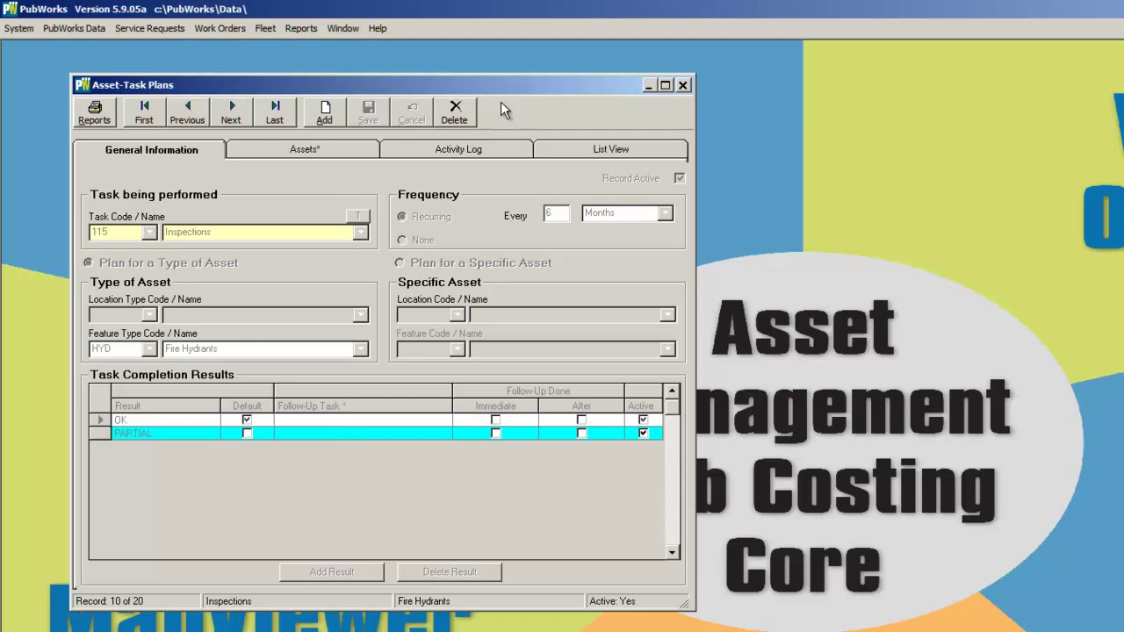
click(504, 105)
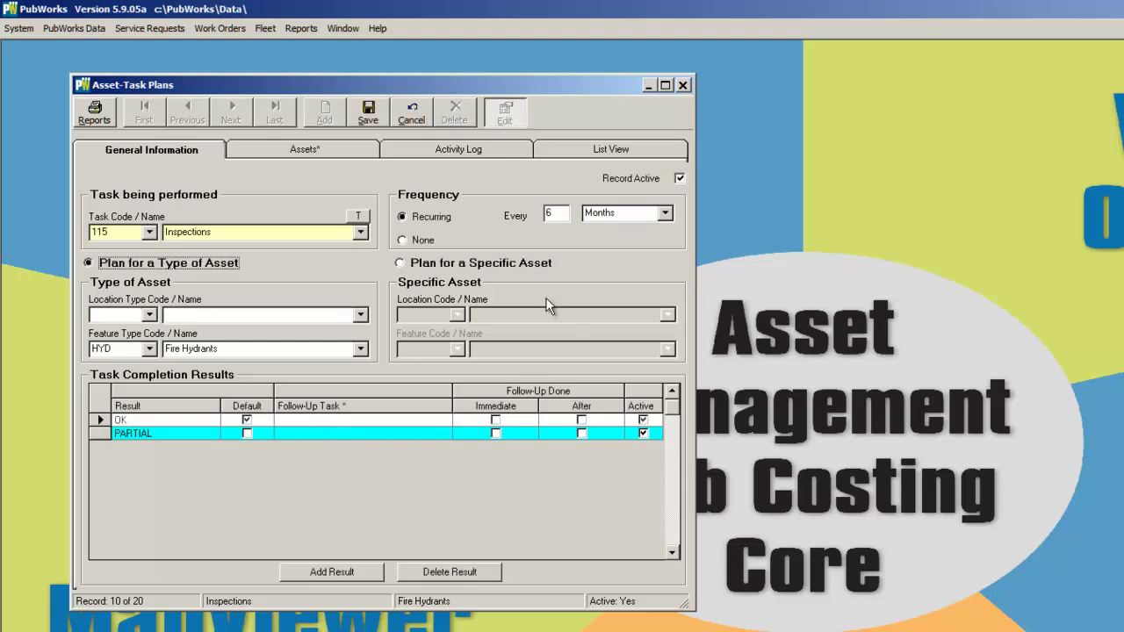
Add a Paint completion result to the inspection plan with Hydrant - Paint as its follow-up task
click(359, 573)
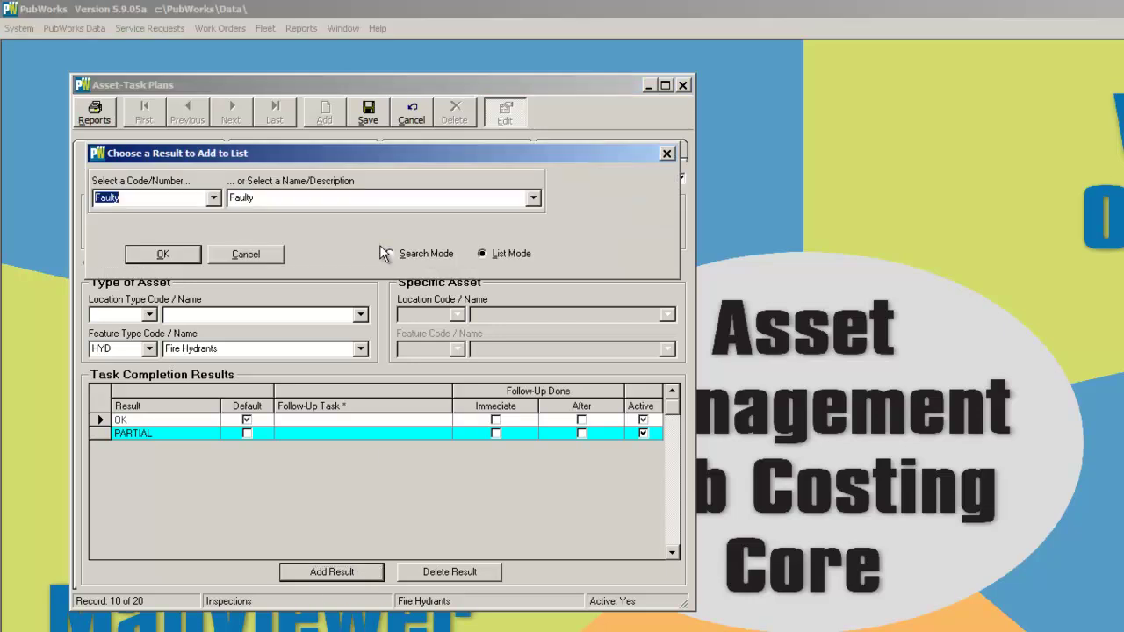
click(534, 199)
click(291, 260)
click(161, 254)
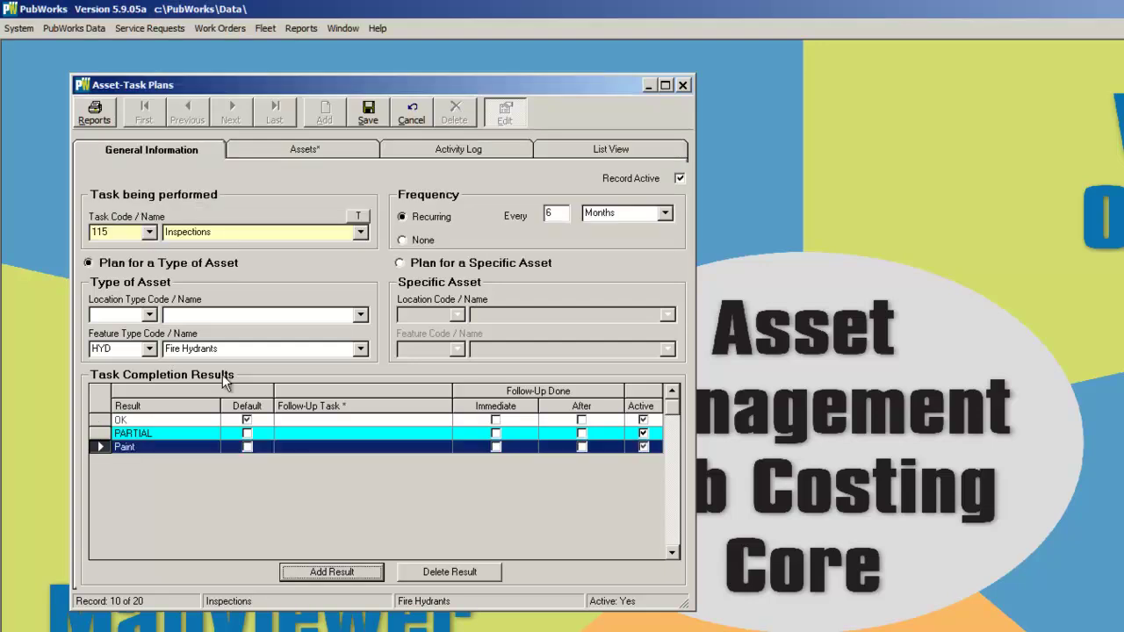
click(321, 449)
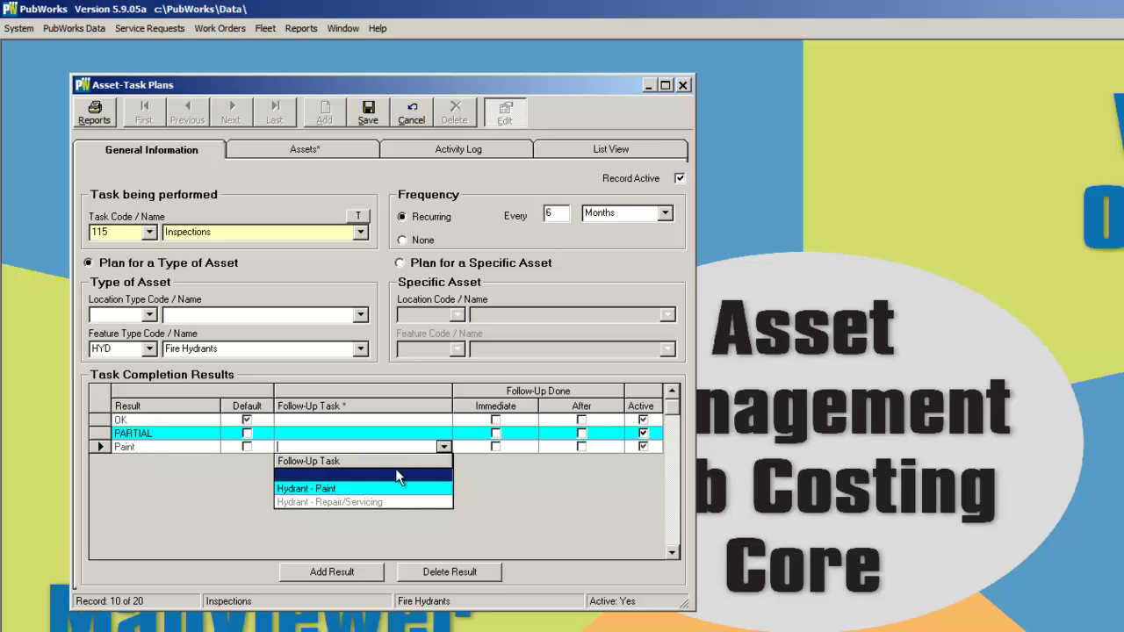
click(363, 489)
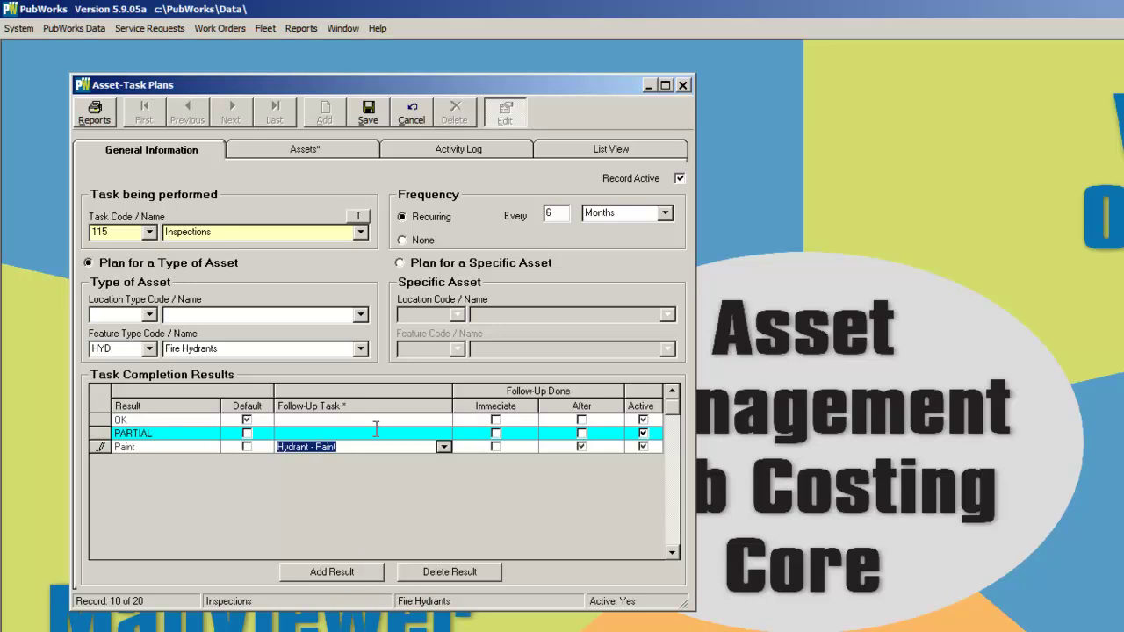
Add a Repair completion result with Hydrant - Repair/Servicing as its follow-up task, then save and close the inspection plan
click(354, 571)
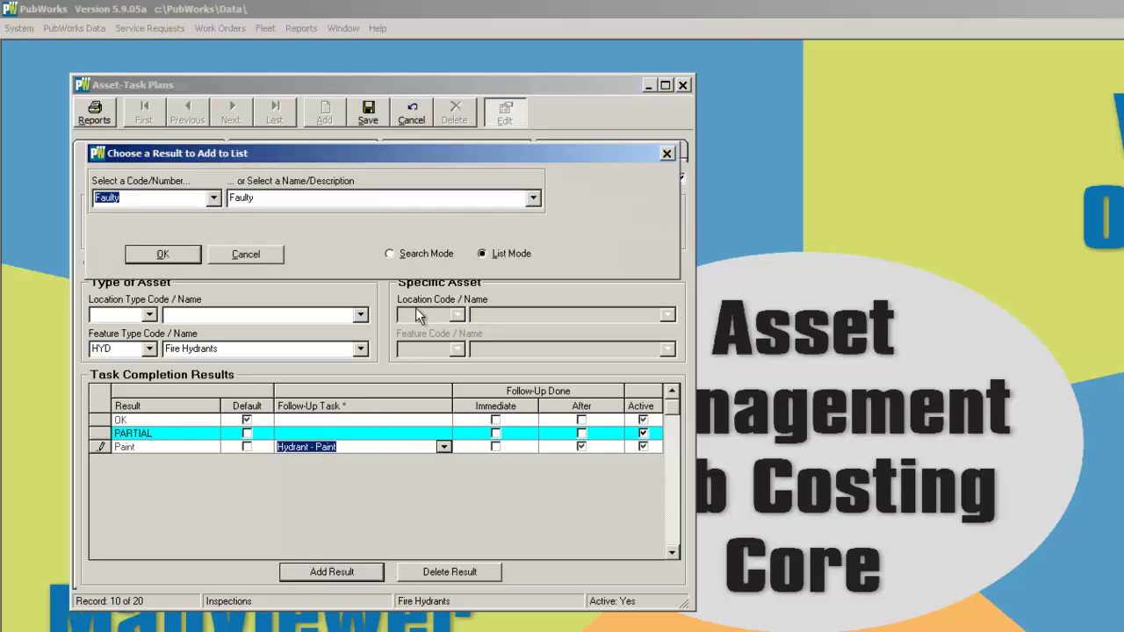
key(Escape)
click(362, 573)
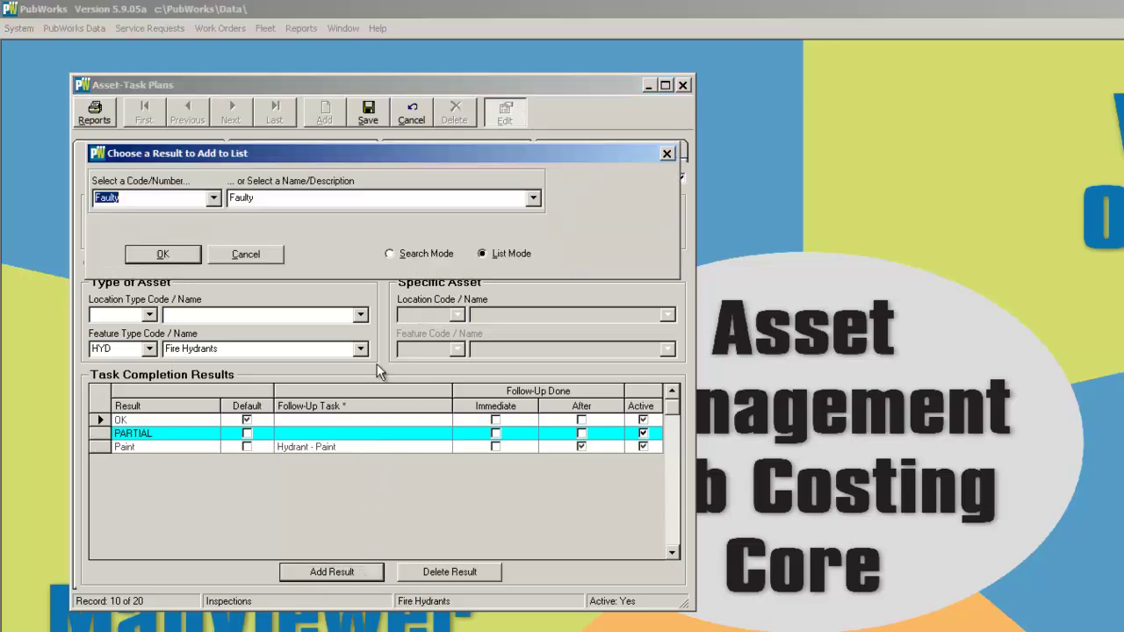
click(532, 198)
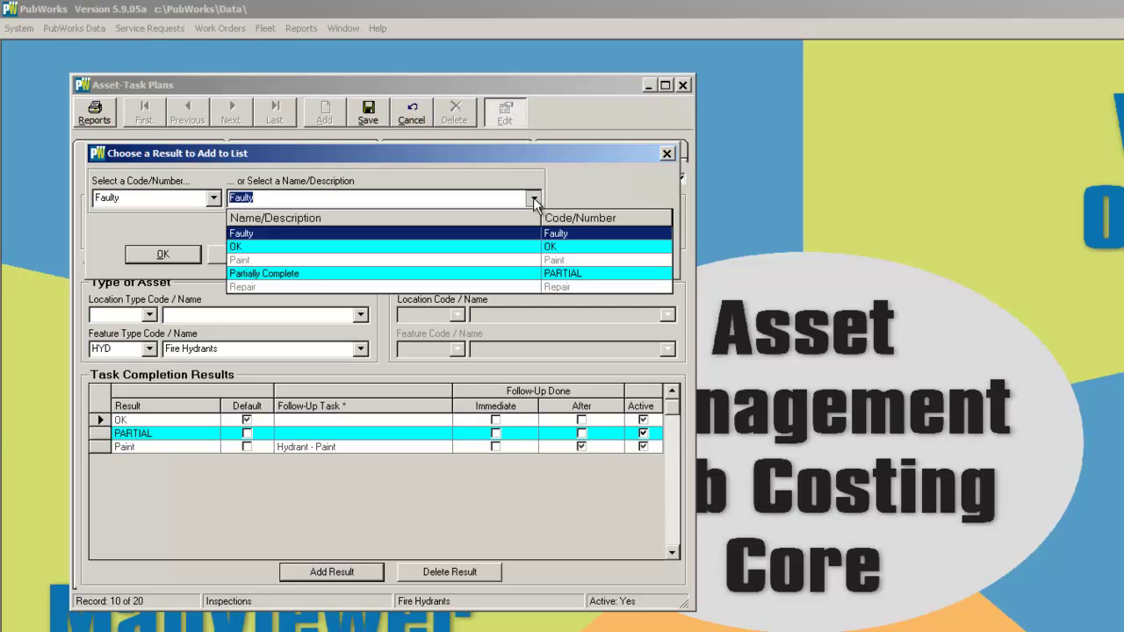
click(251, 287)
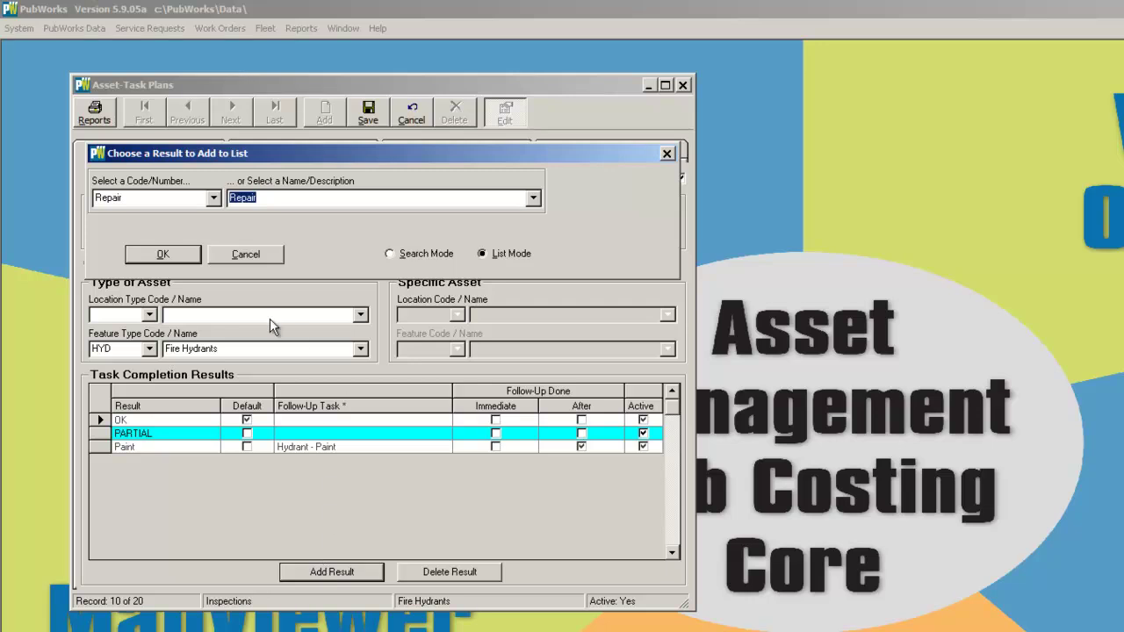
click(164, 253)
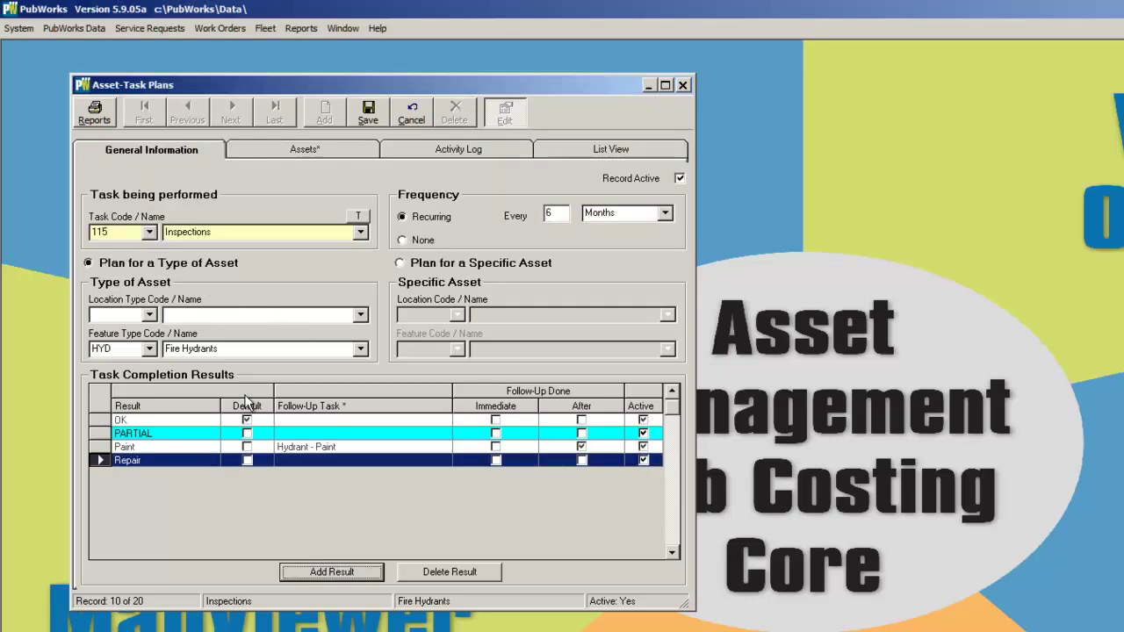
click(319, 461)
click(443, 461)
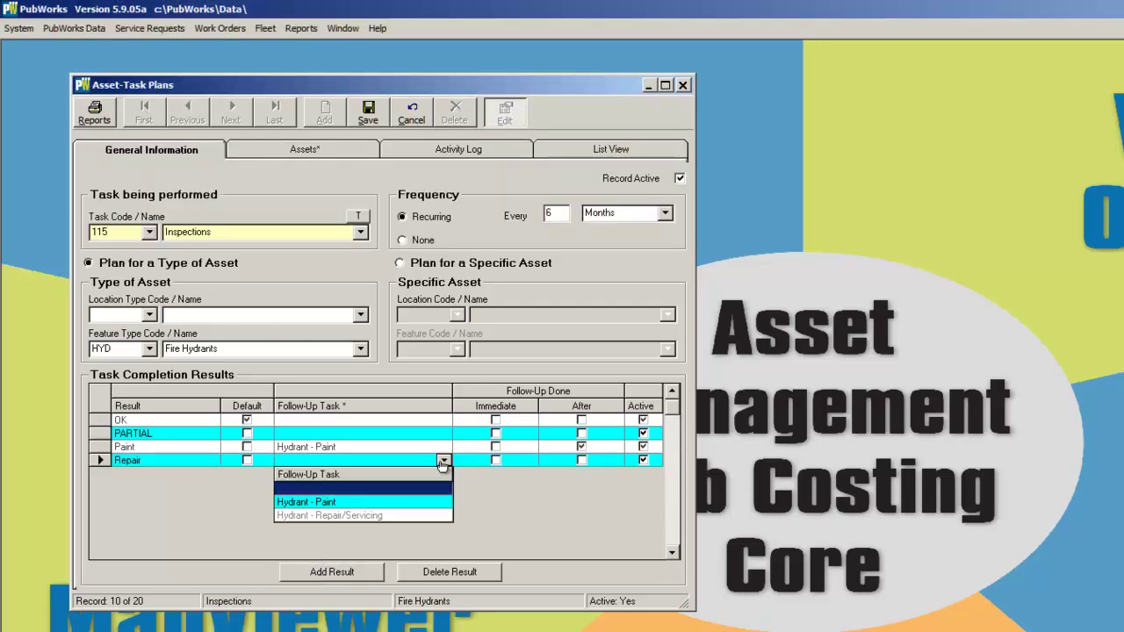
click(382, 519)
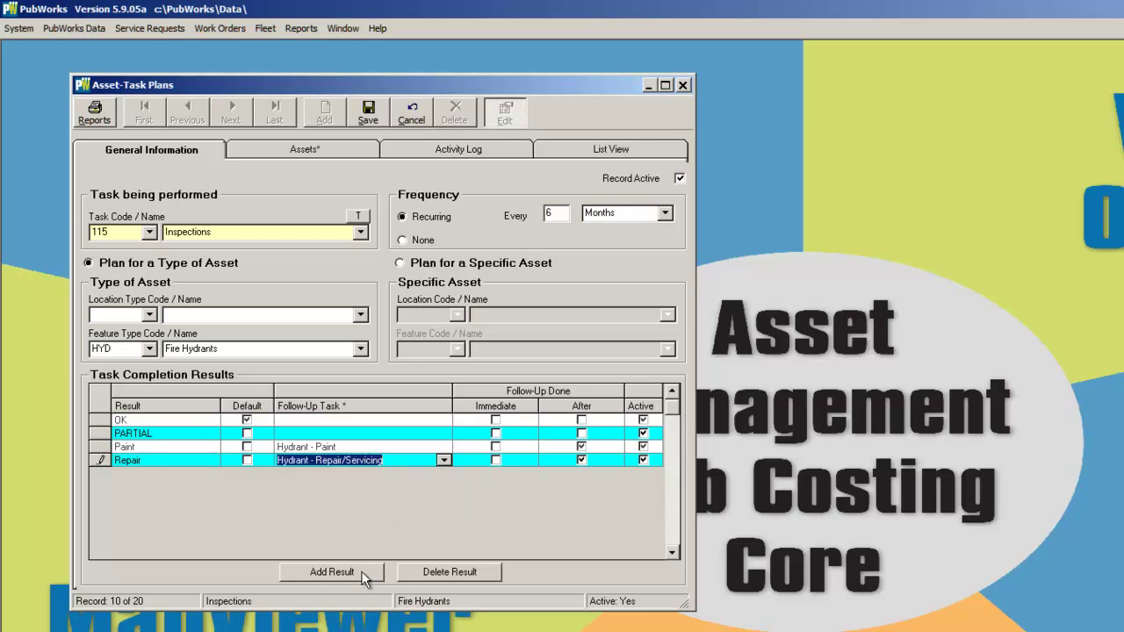
click(367, 112)
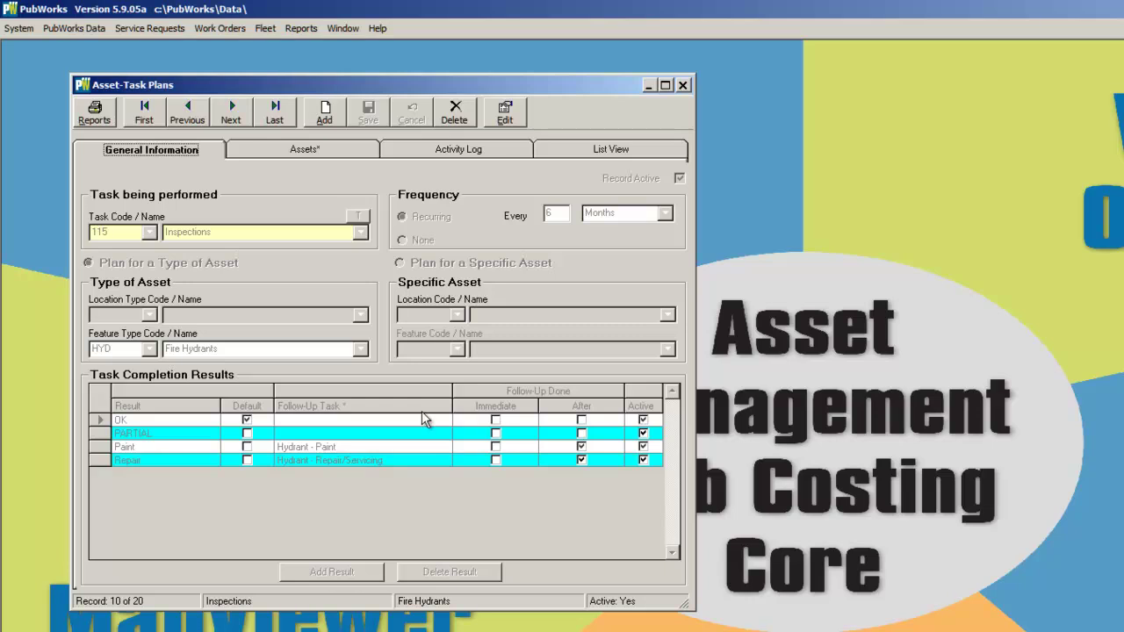
click(683, 84)
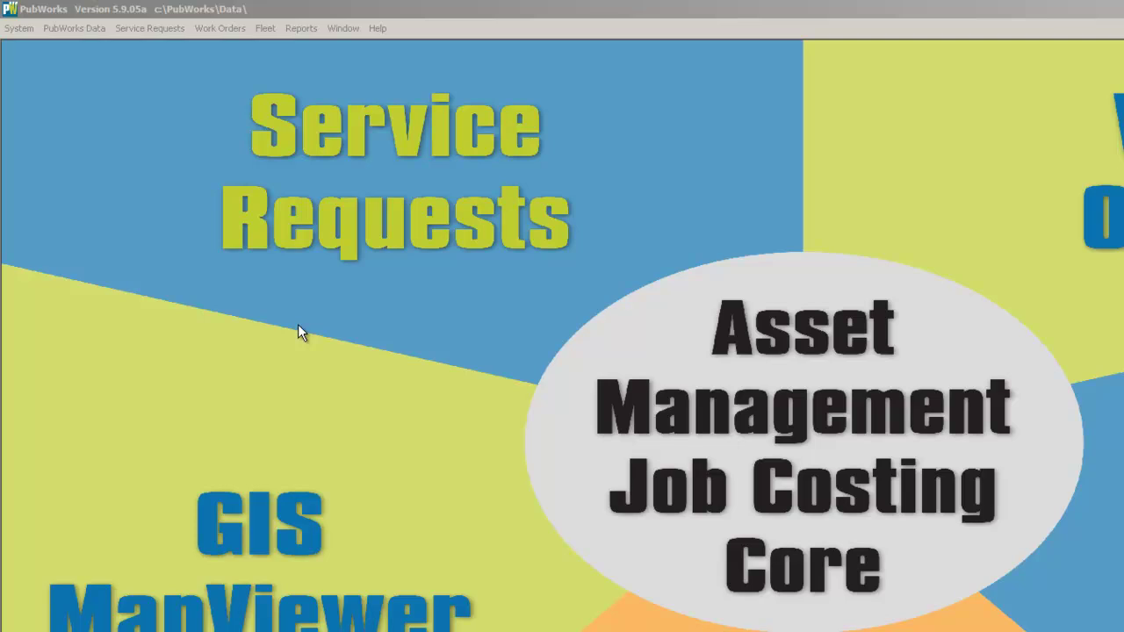
Open the last work order, Fire Hydrant Inspections July 2015, for editing
click(220, 28)
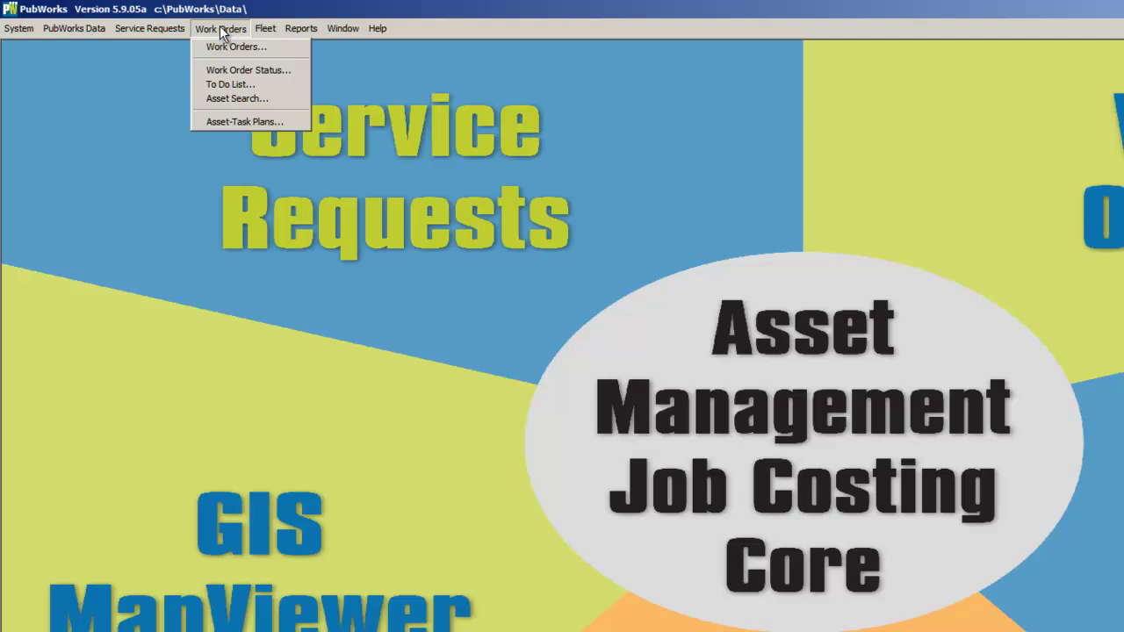
click(231, 47)
drag(314, 204, 205, 77)
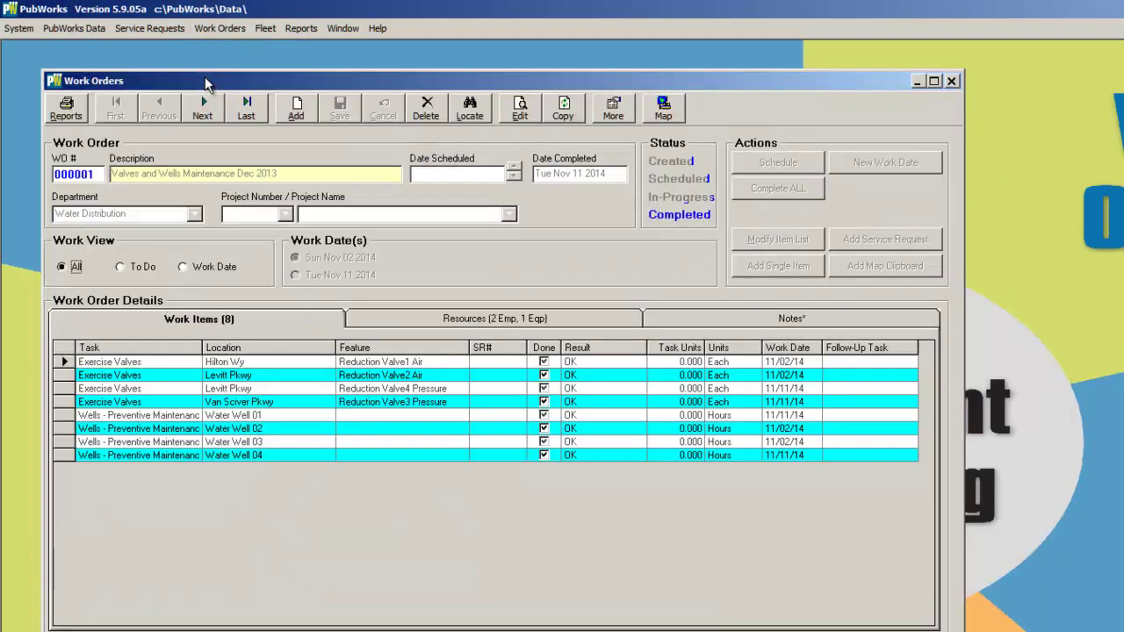
click(244, 107)
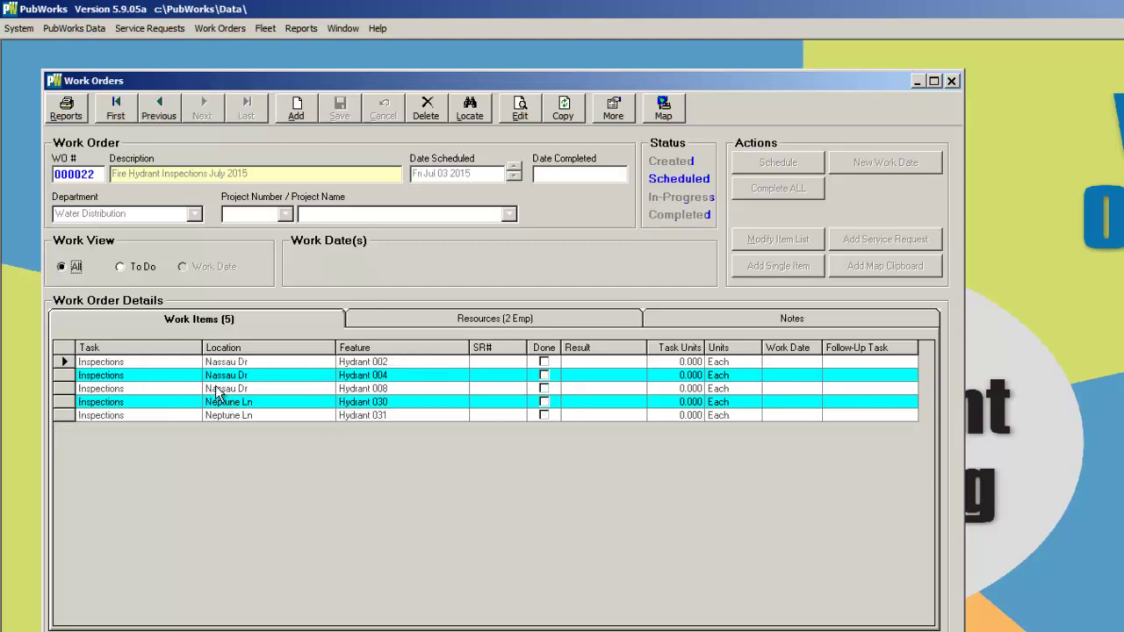
click(163, 390)
click(520, 108)
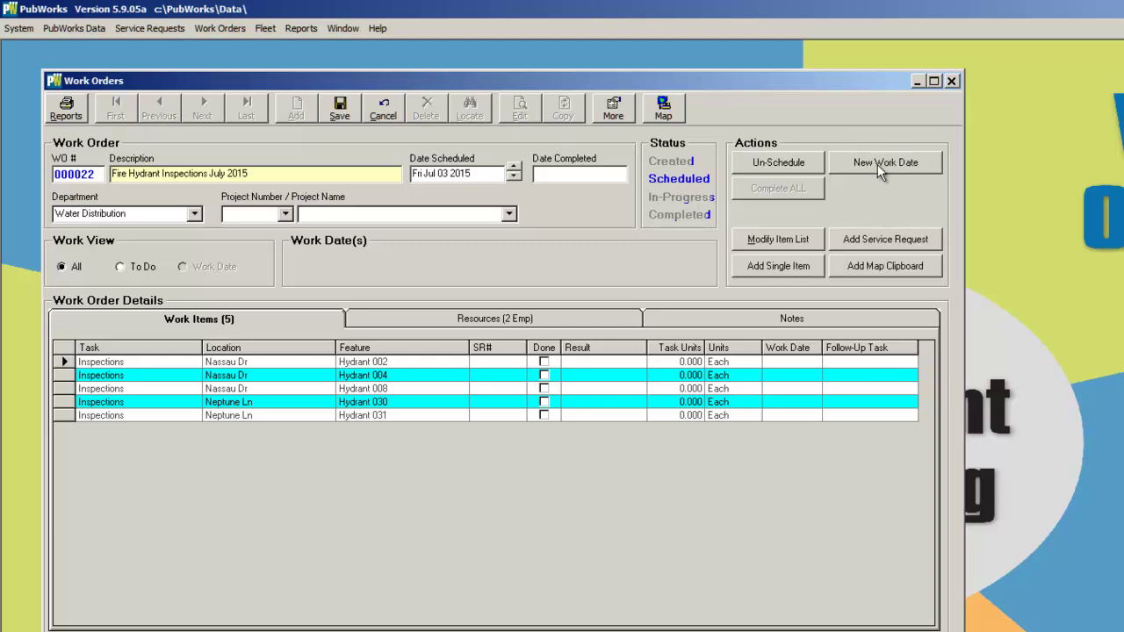
Add a work date of Fri Jul 03 2015 to the work order and mark all five hydrant inspections as done
click(877, 164)
click(463, 456)
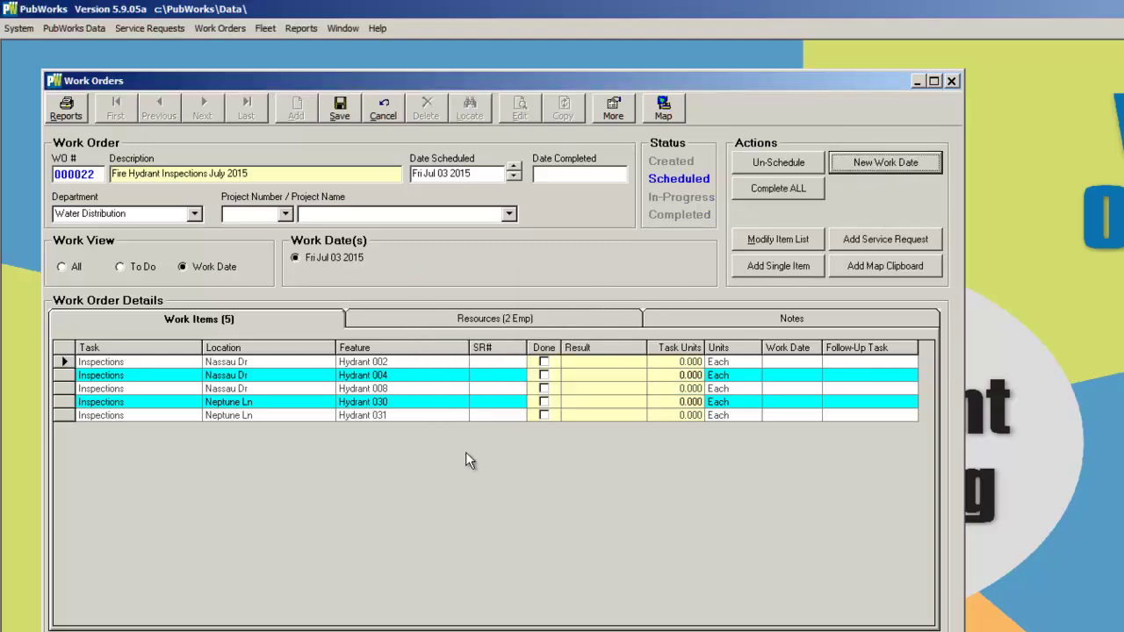
click(544, 362)
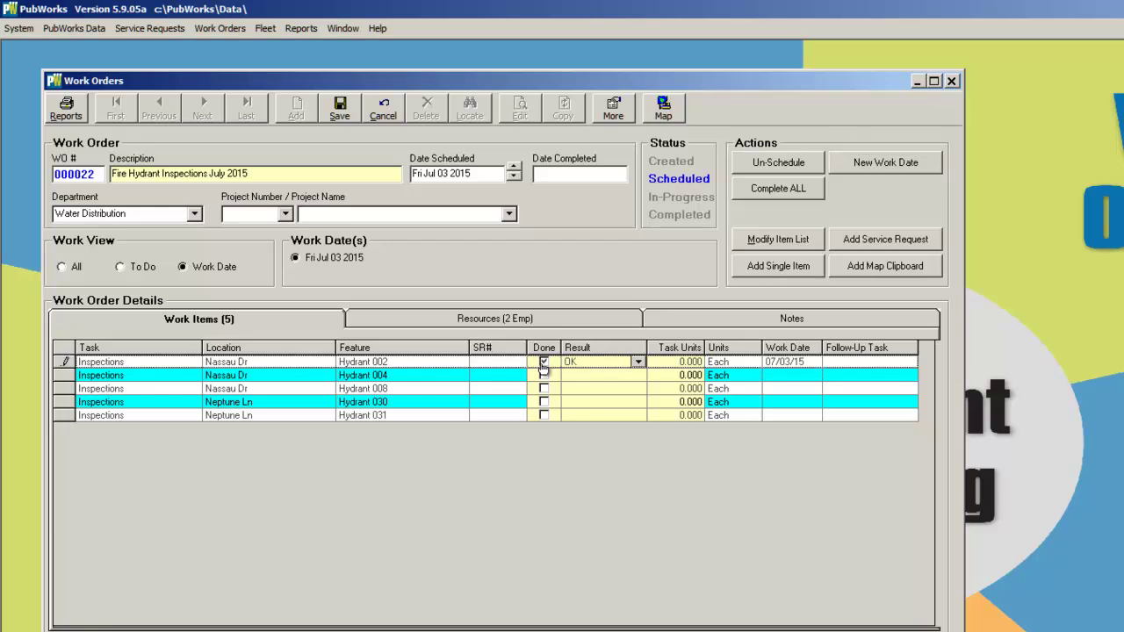
click(544, 375)
click(543, 388)
click(544, 402)
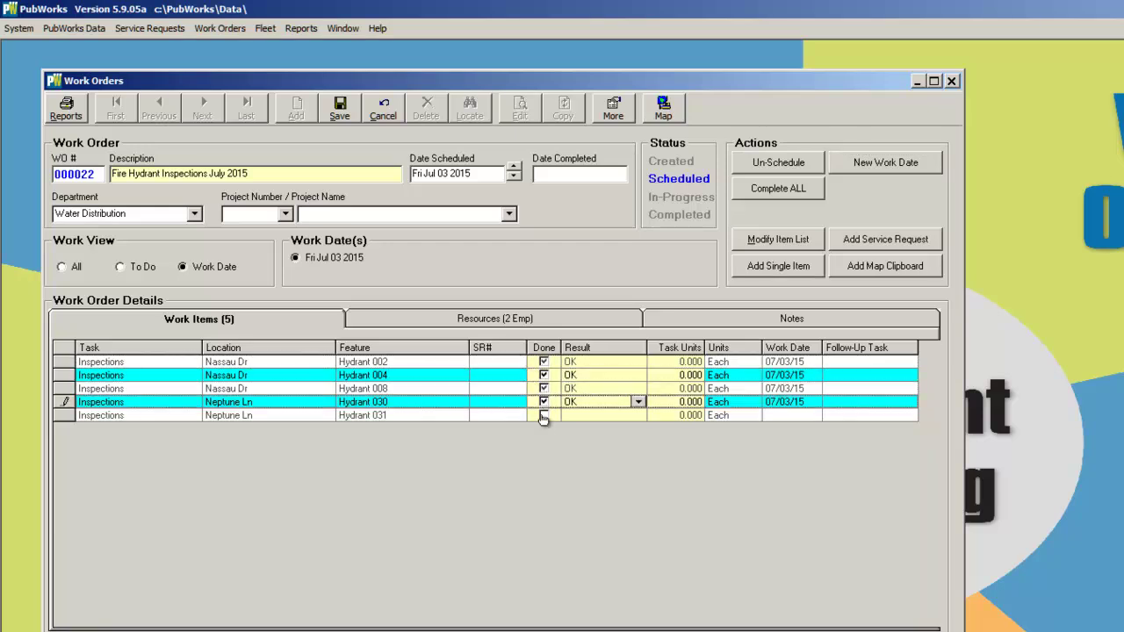
click(544, 415)
Enter 8 regular hours for each of the two employees in the work order's resources
click(376, 323)
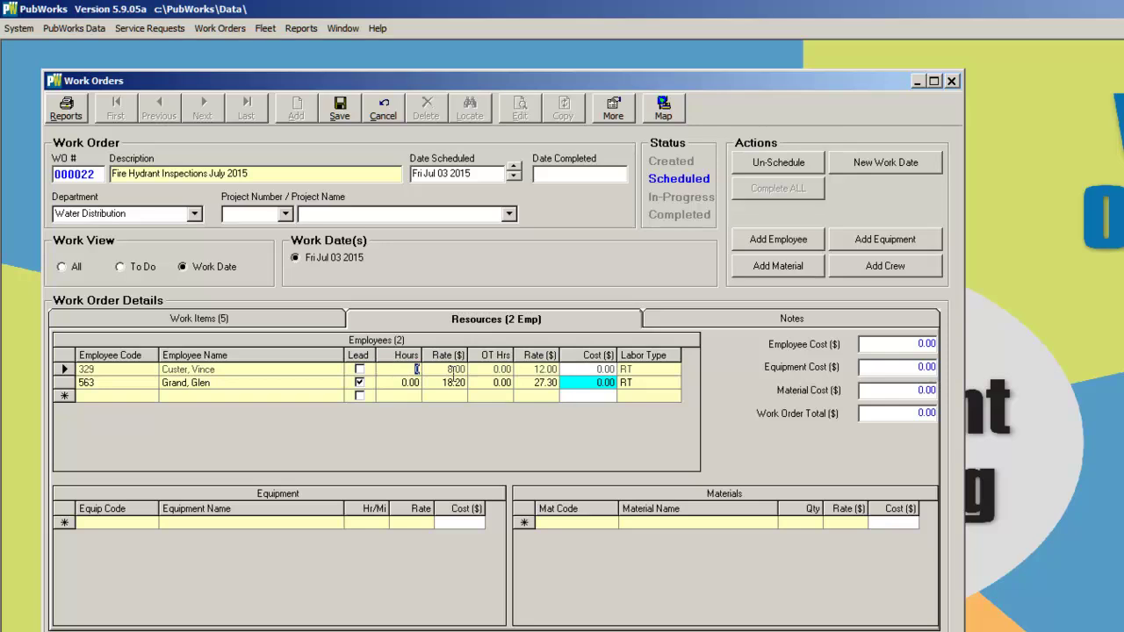
click(453, 374)
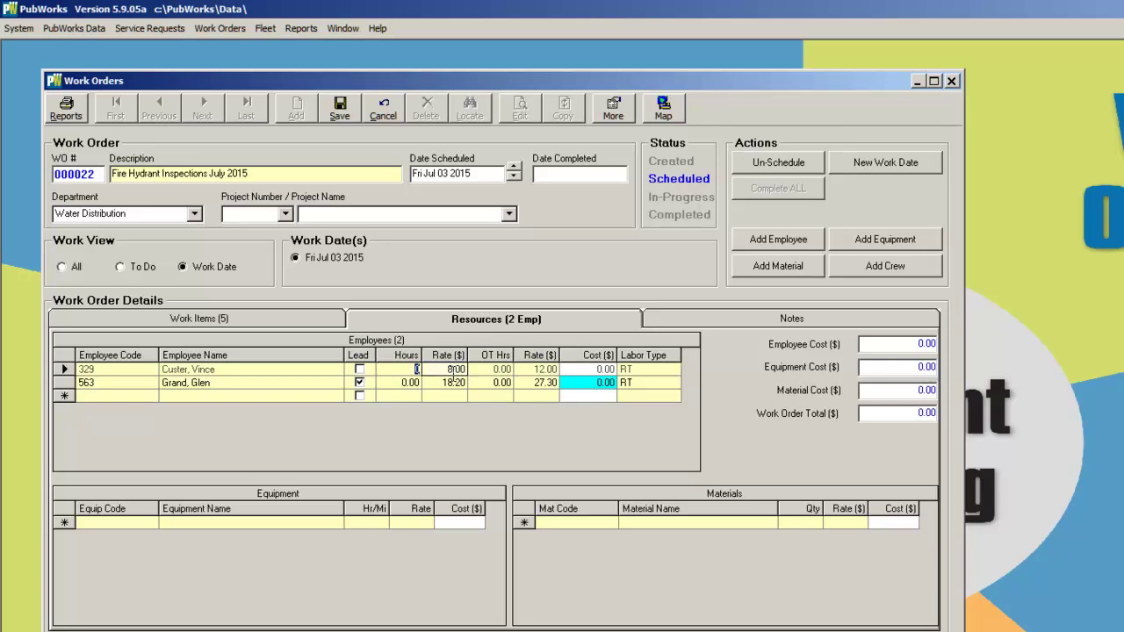
text(8)
click(403, 385)
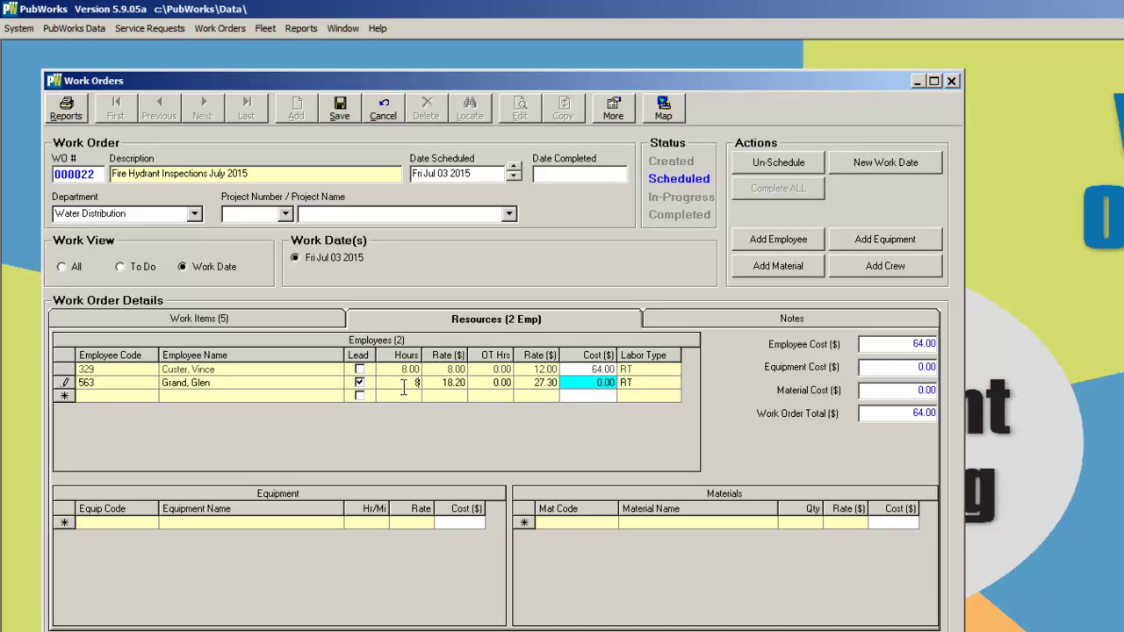
Change the inspection result of Hydrant 030 on Neptune Ln to Paint and save the work order
click(293, 318)
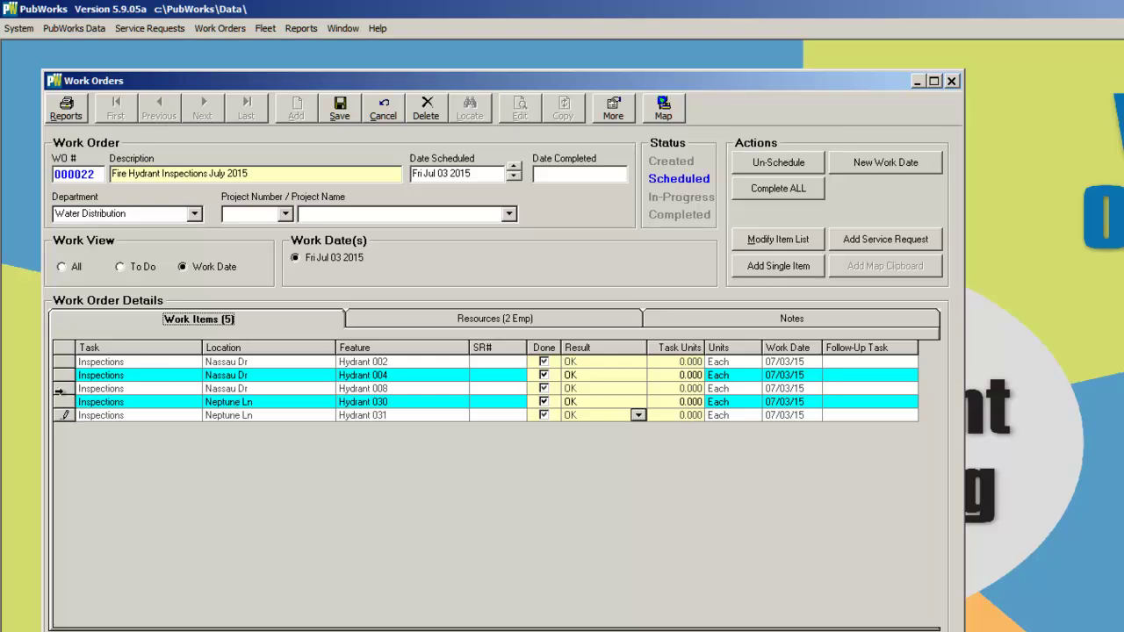
click(61, 402)
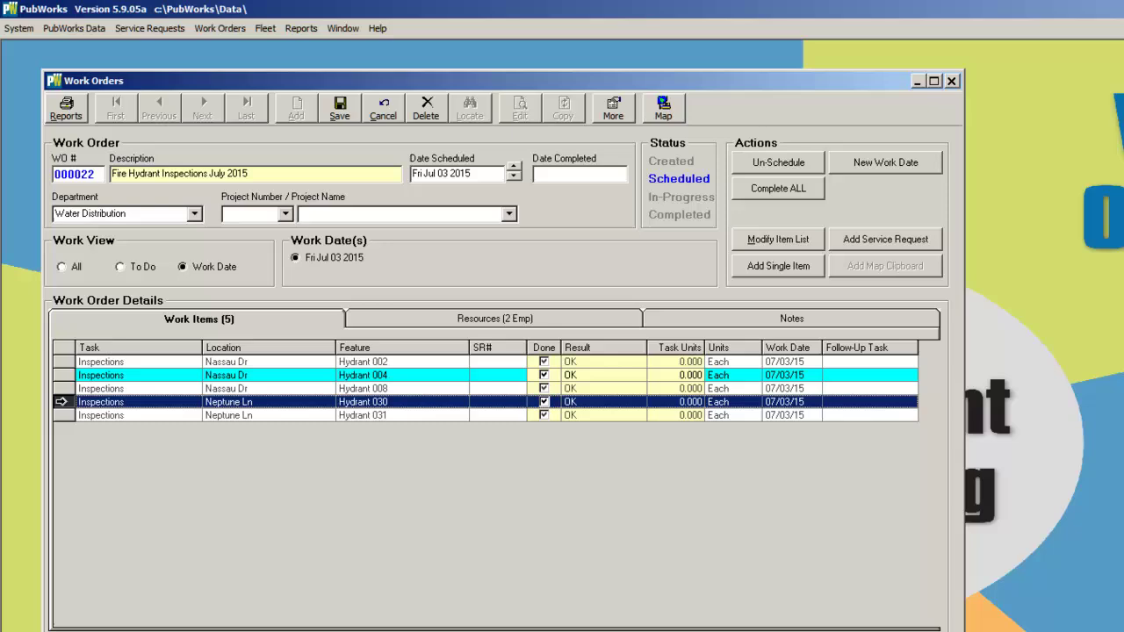
click(589, 404)
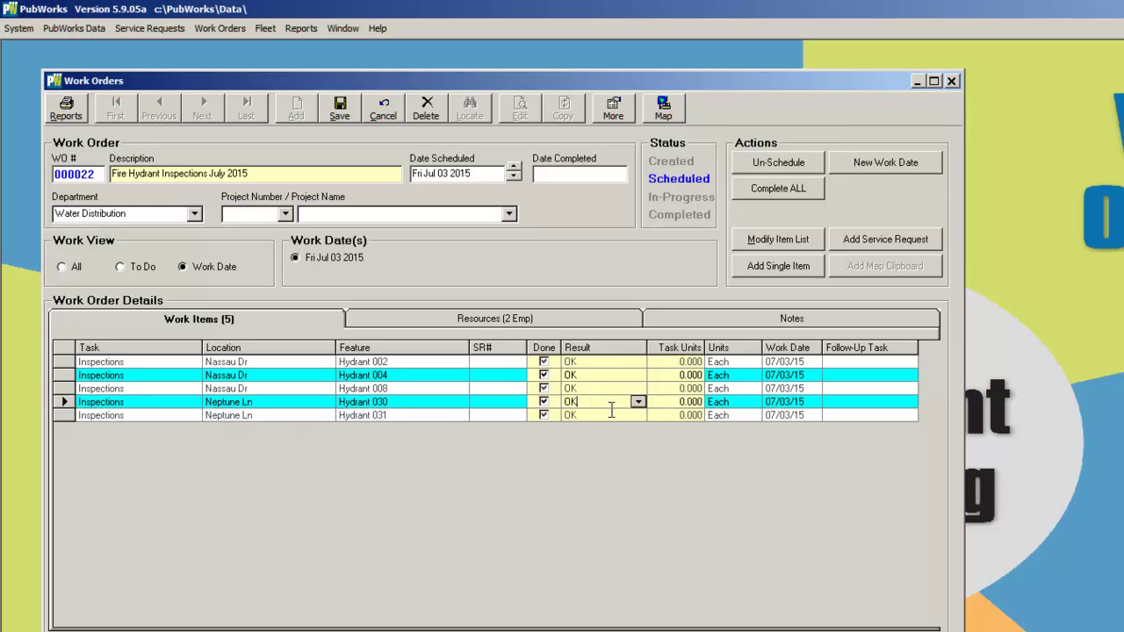
click(637, 402)
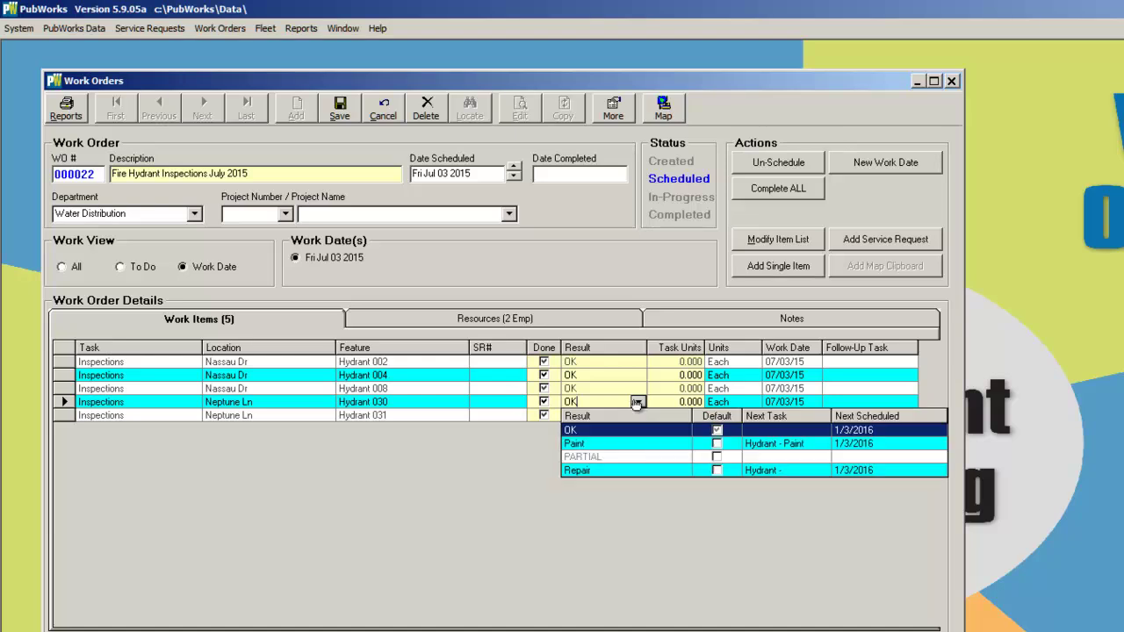
click(632, 444)
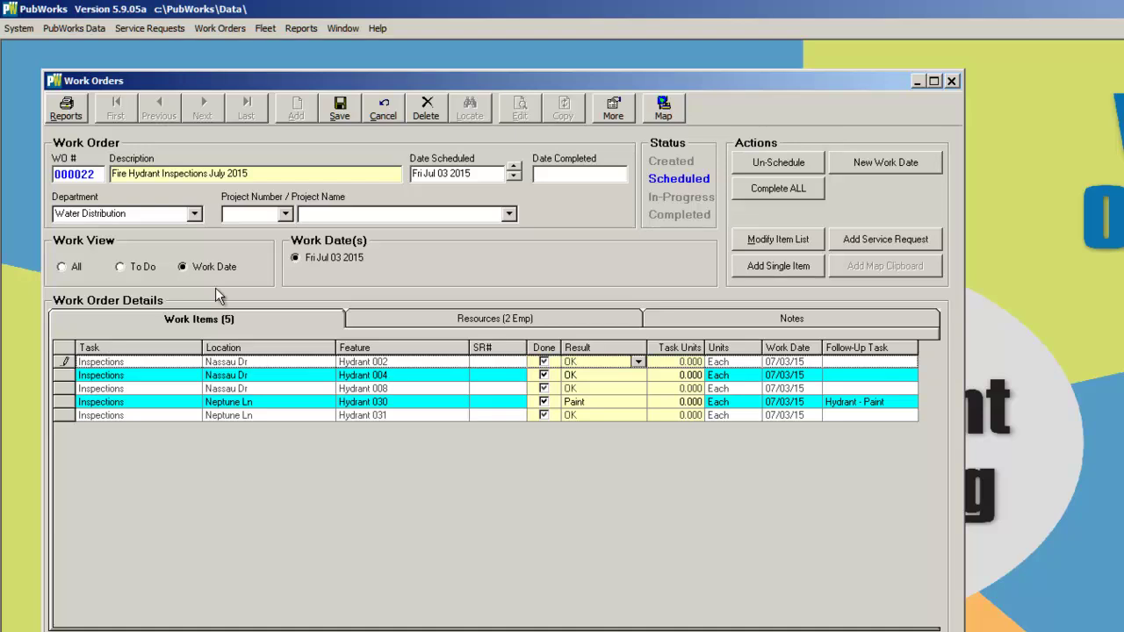
click(341, 107)
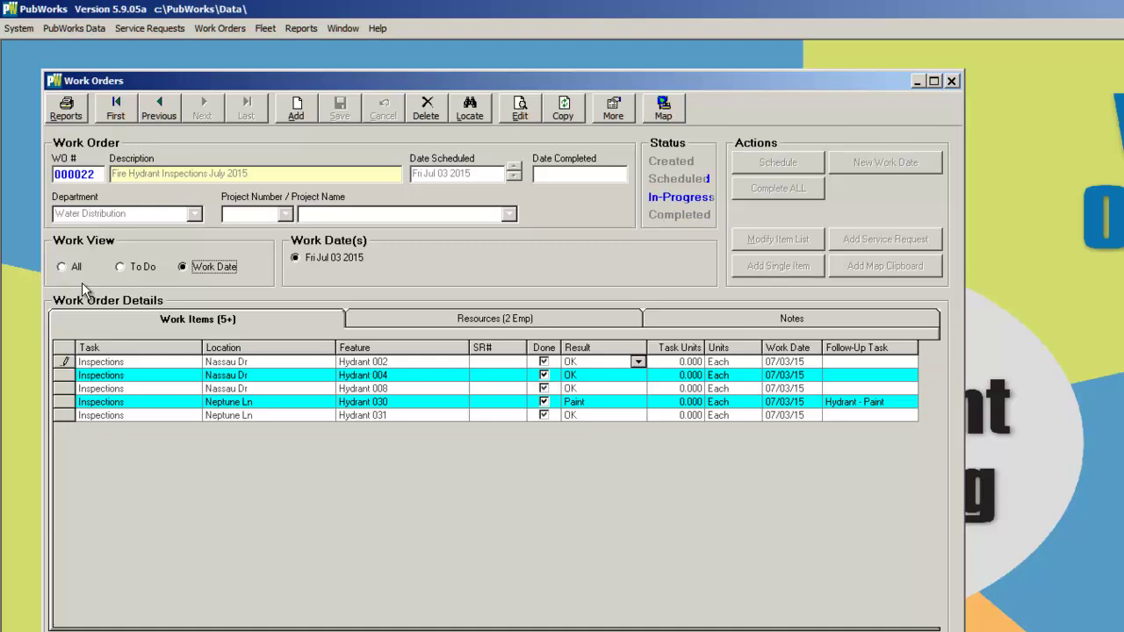
Show all items of the hydrant work order, edit it, and filter the service requests available for adding to Water Leak
click(61, 267)
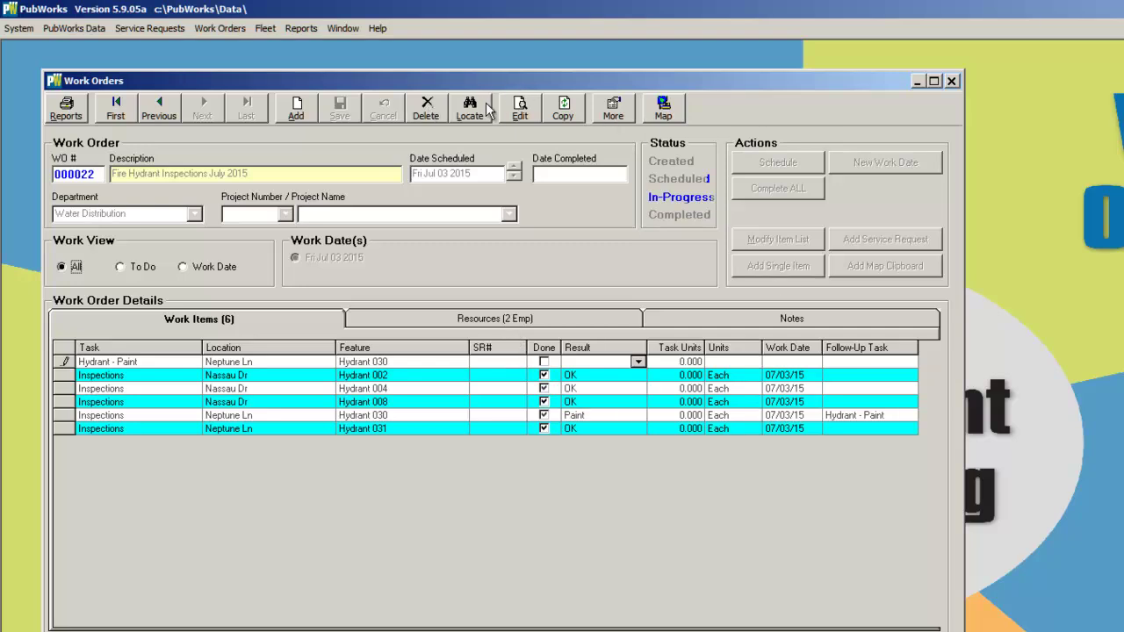
click(519, 112)
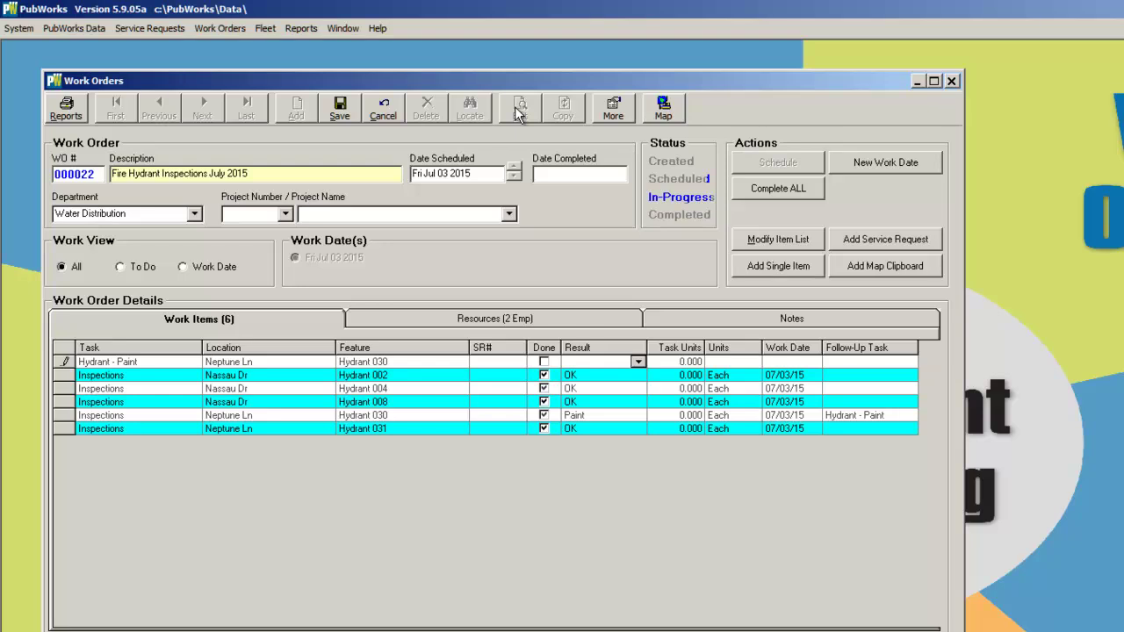
click(862, 243)
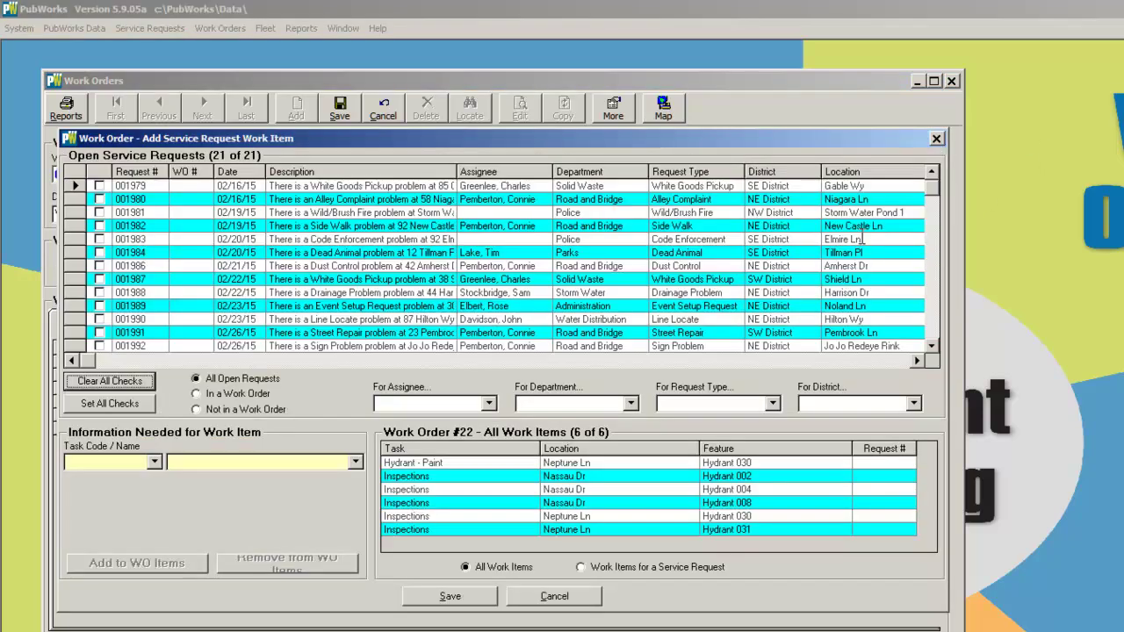
click(772, 403)
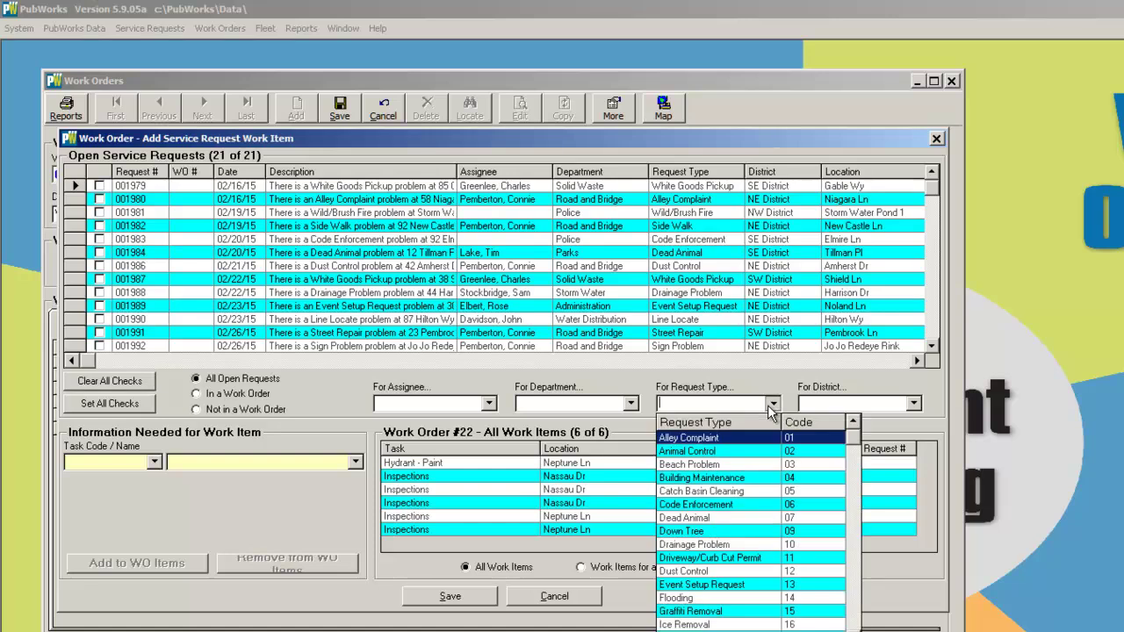
scroll(747, 537, down, 6)
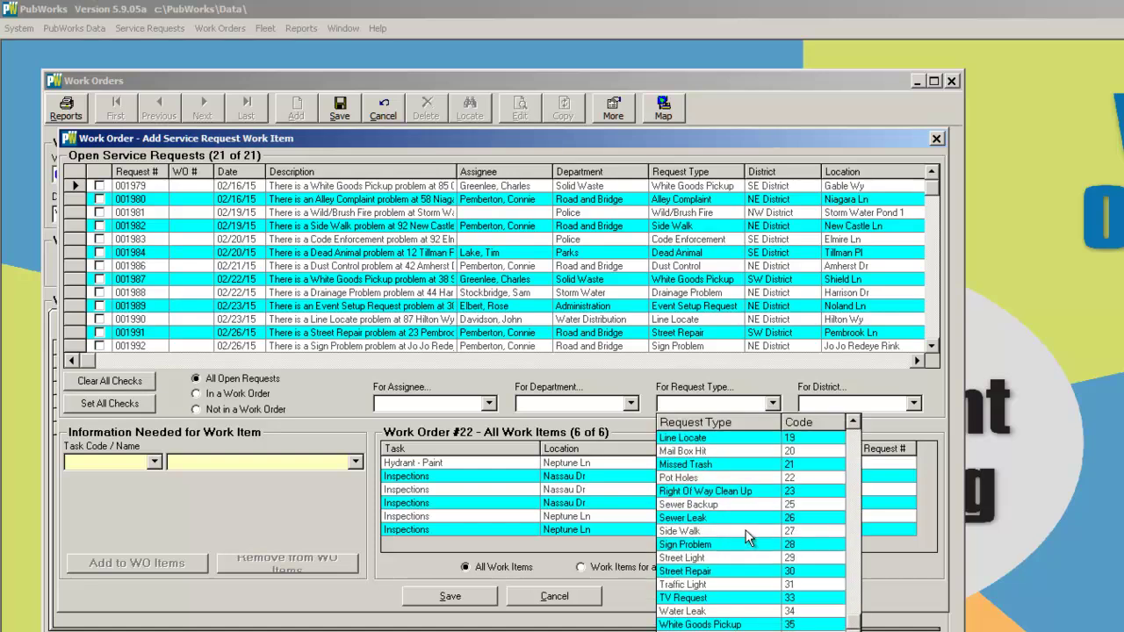
click(756, 611)
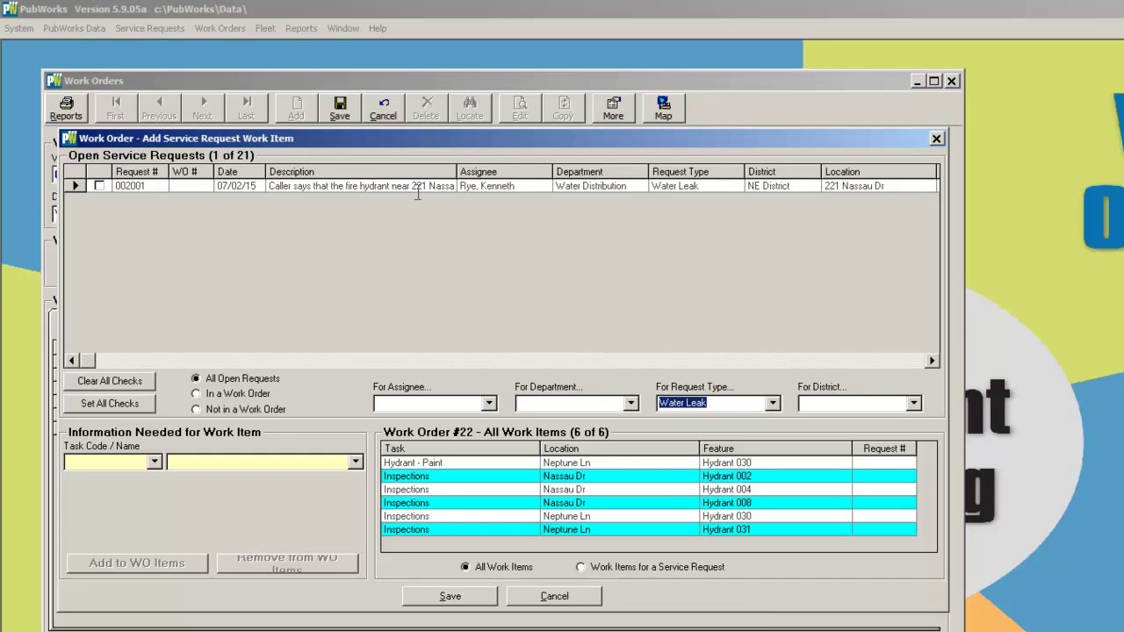
Try to add the Nassau Dr water leak request to the work order with the task Exercise Valves
click(99, 186)
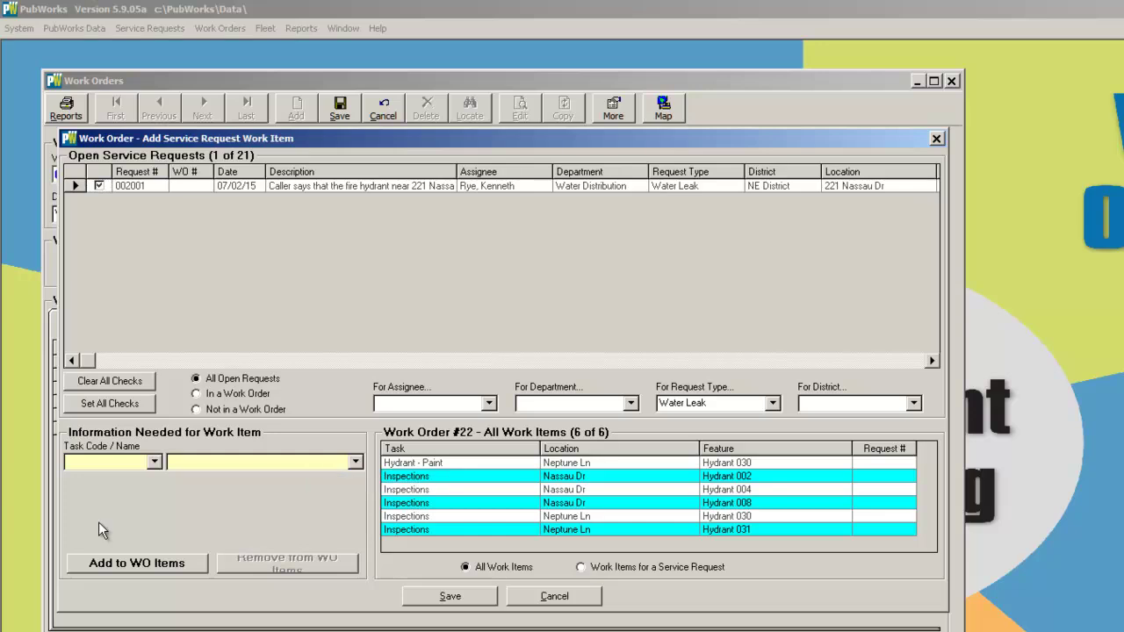
click(354, 461)
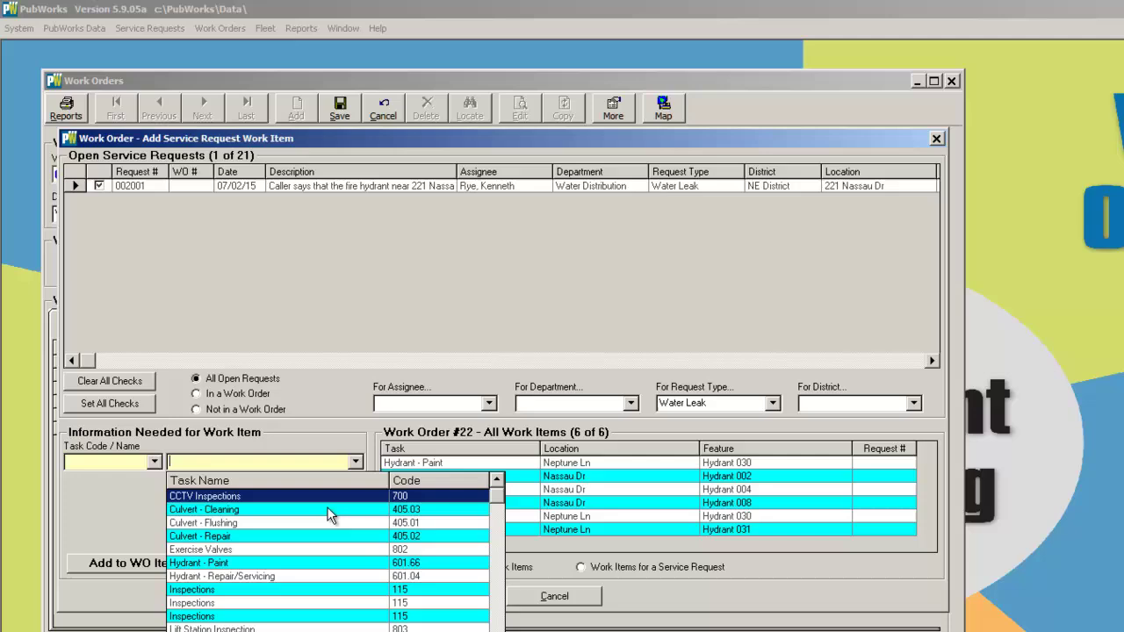
click(264, 549)
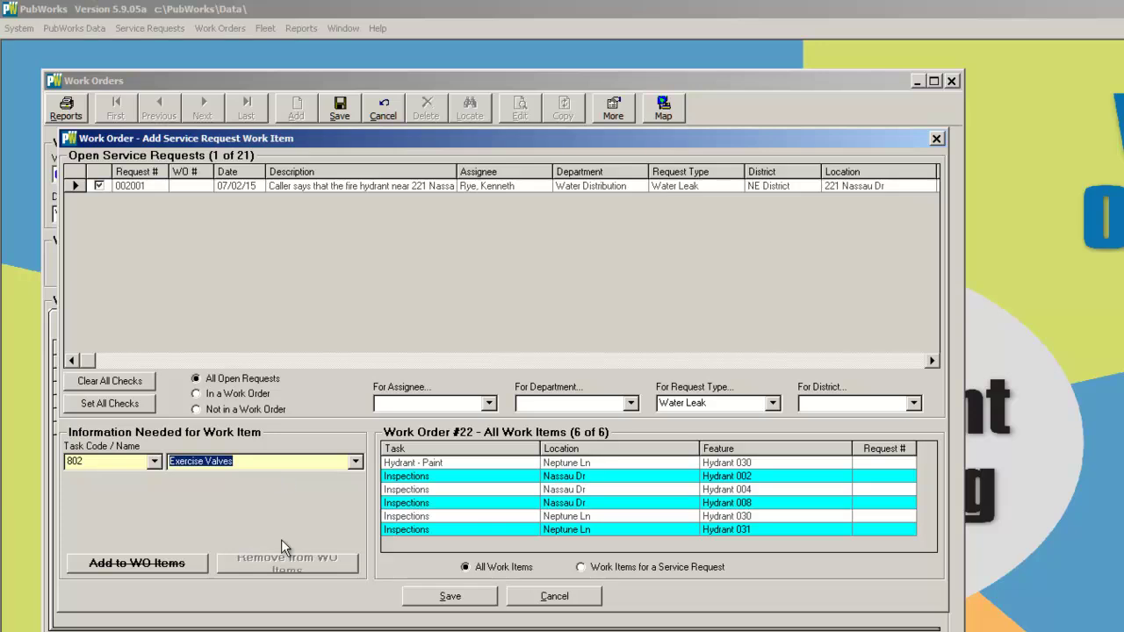
click(182, 564)
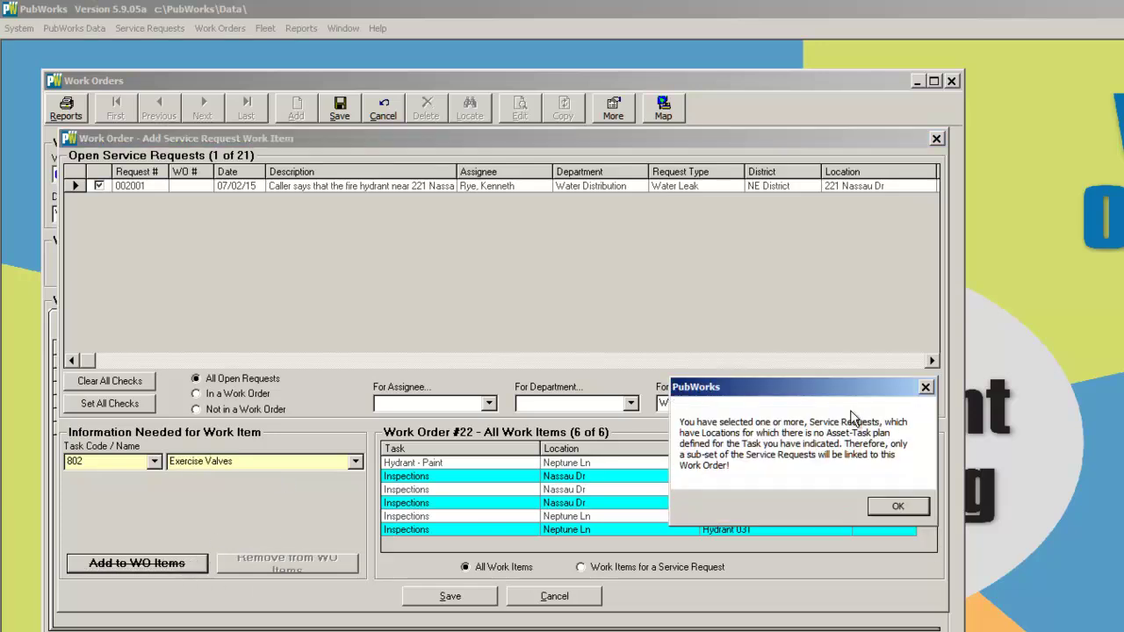
drag(845, 392, 589, 376)
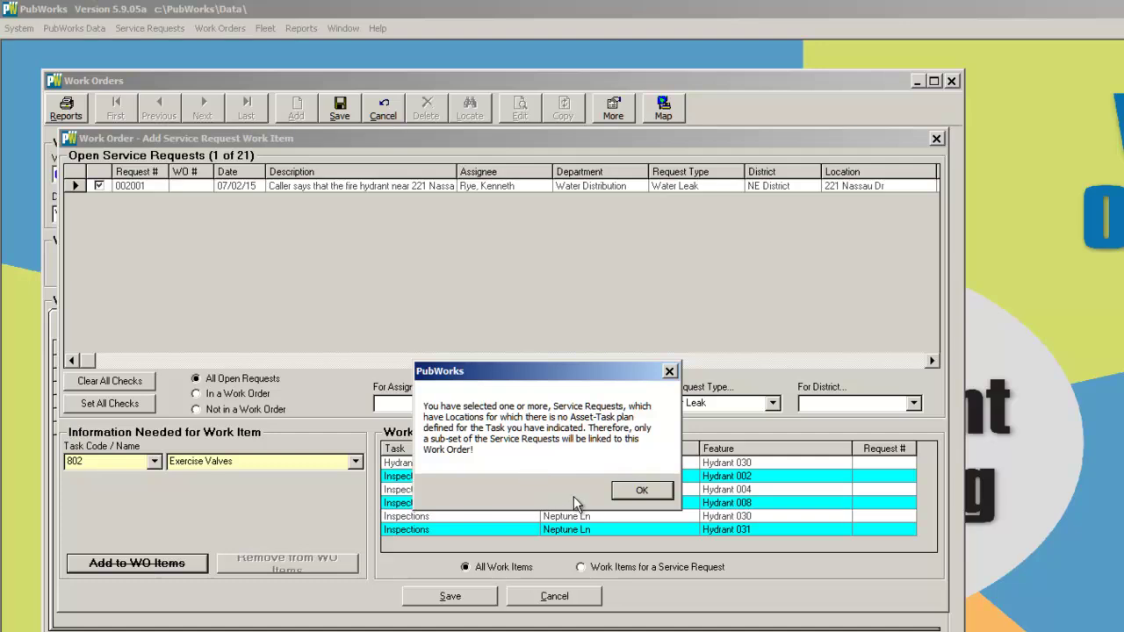
click(638, 489)
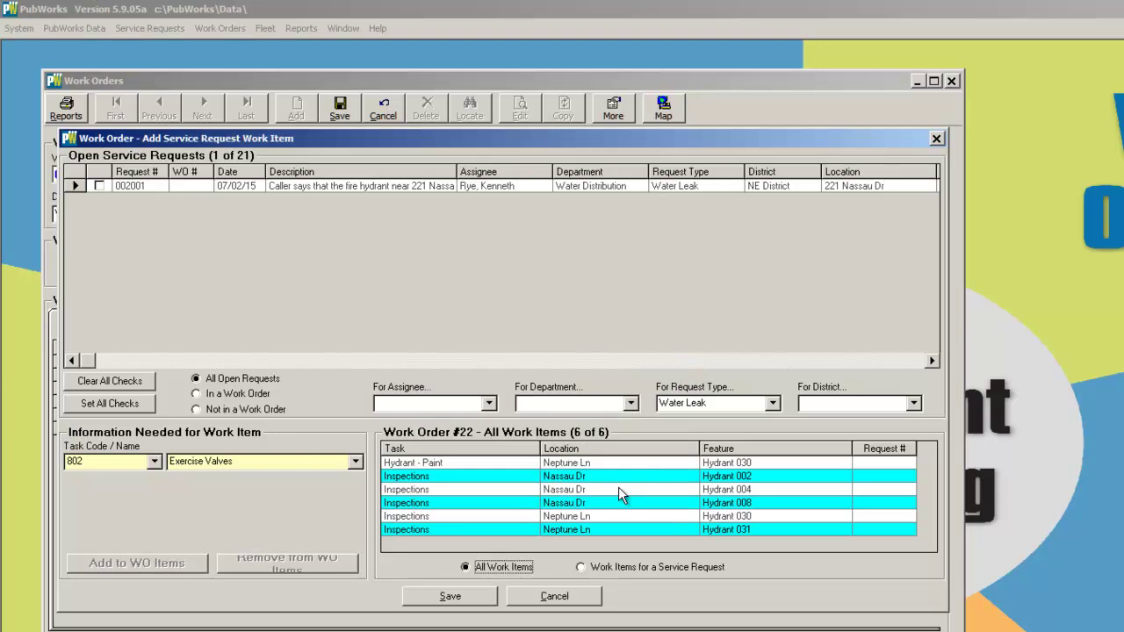
Add the Nassau Dr water leak request to the work order with the task Hydrant - Repair/Servicing, save it, and select the new work item
click(356, 462)
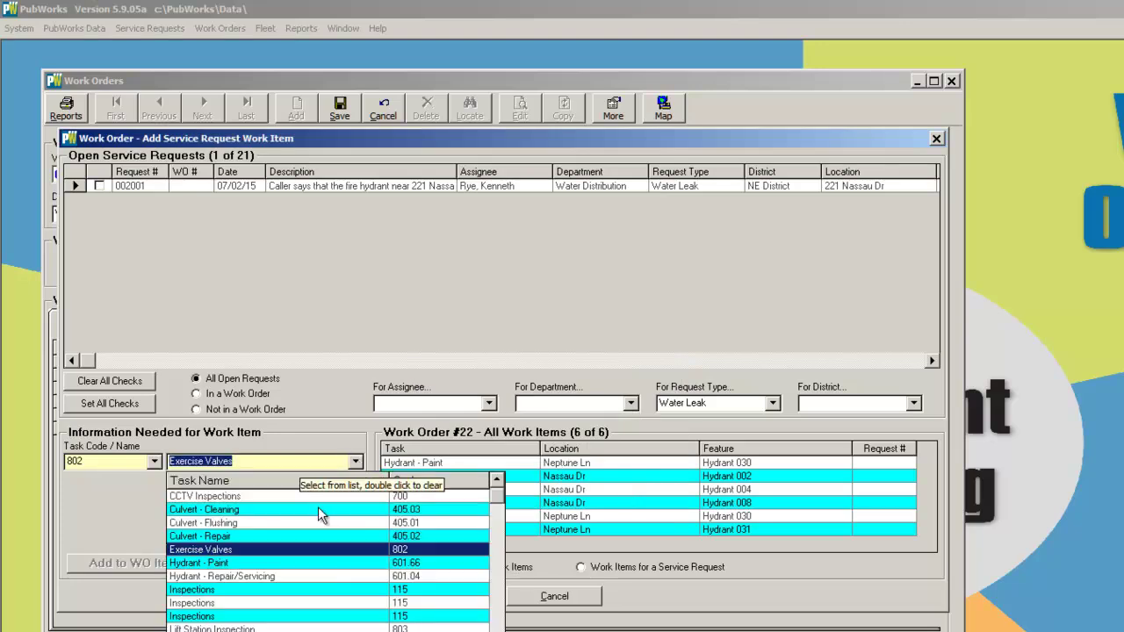
click(243, 577)
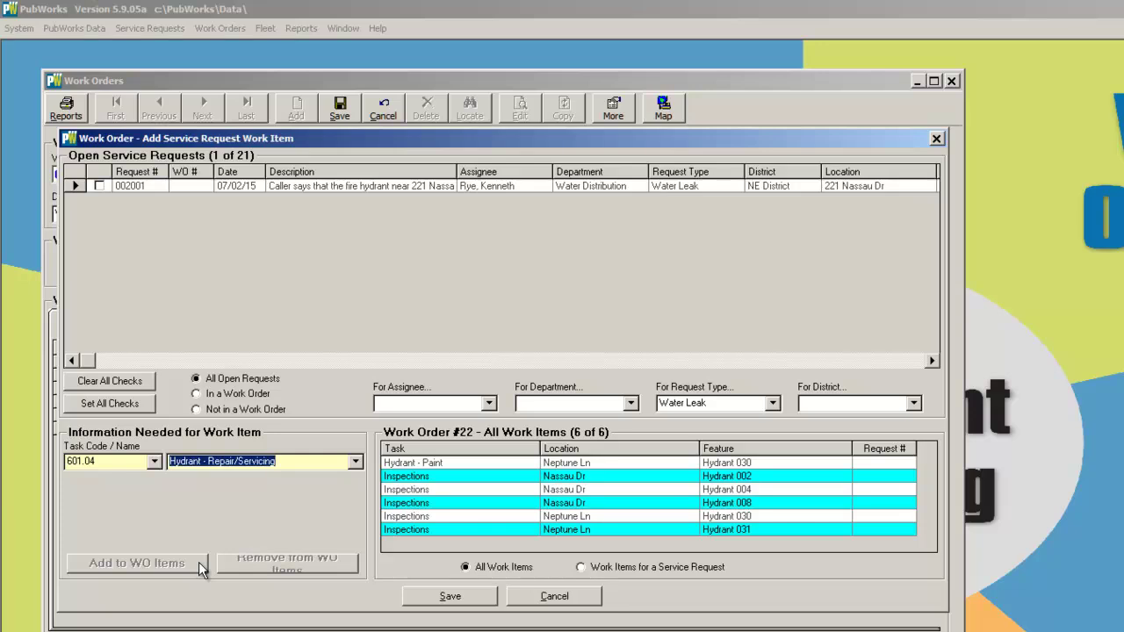
click(100, 186)
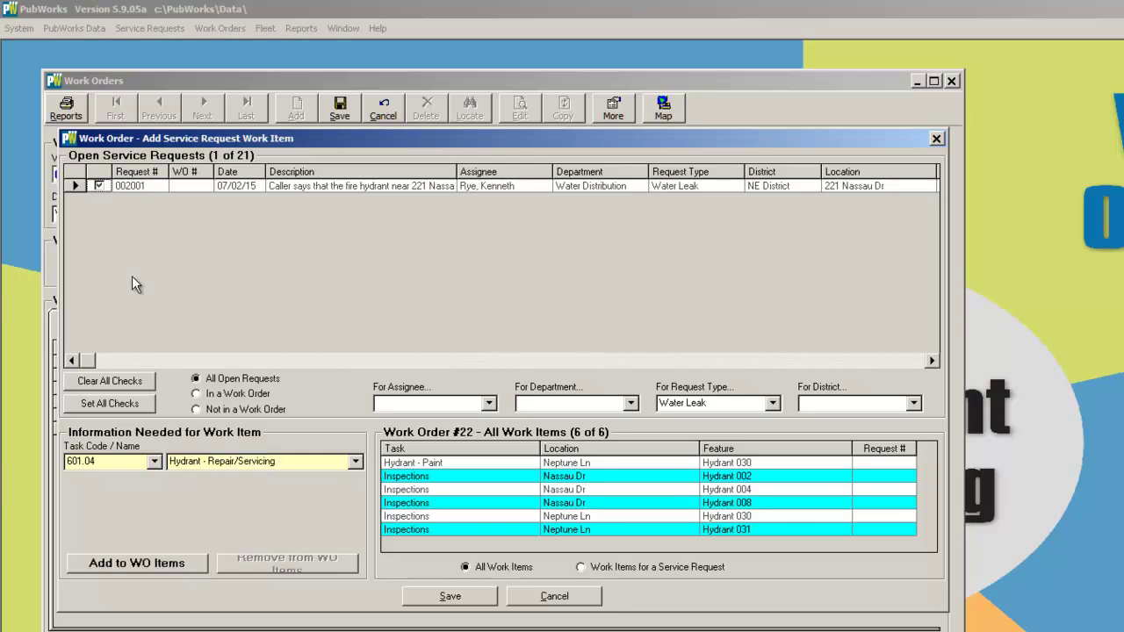
click(188, 566)
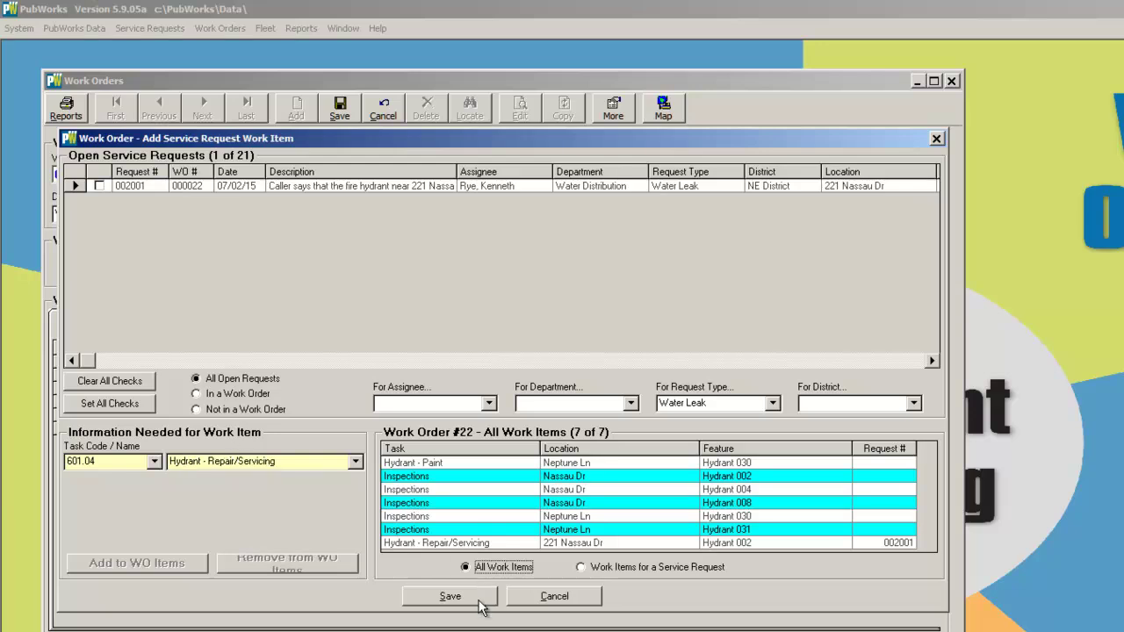
click(449, 596)
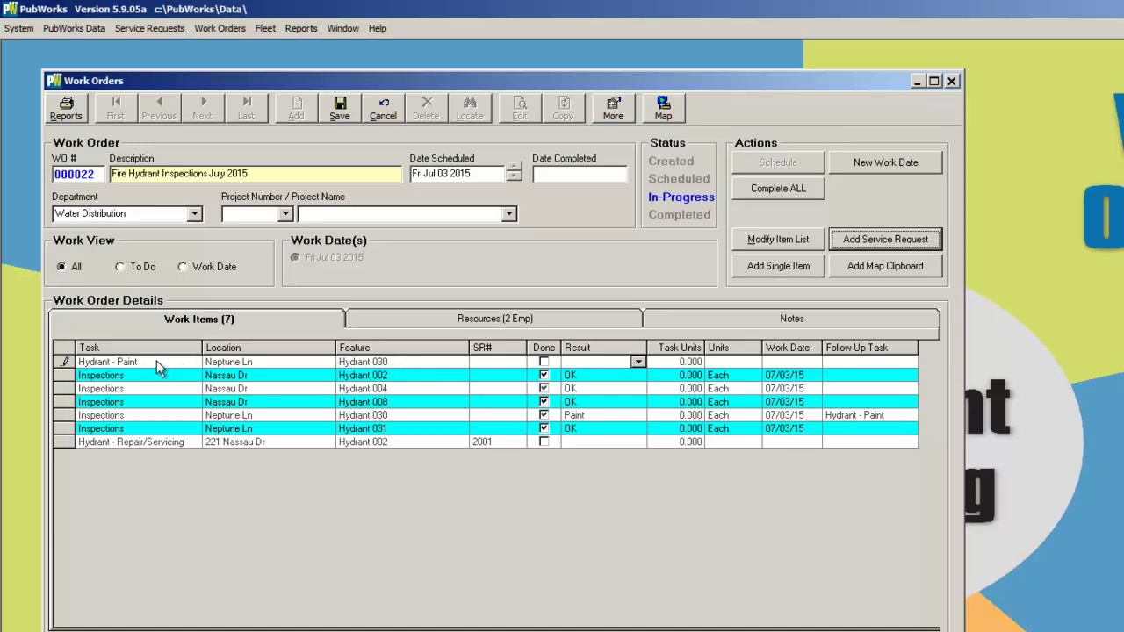
click(65, 443)
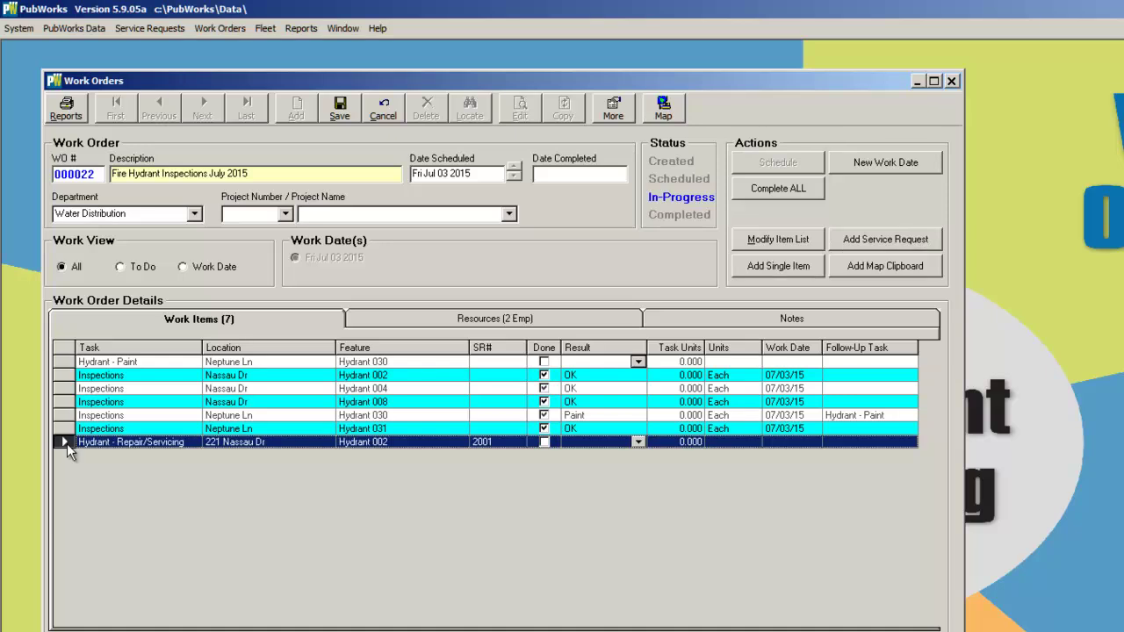
click(253, 446)
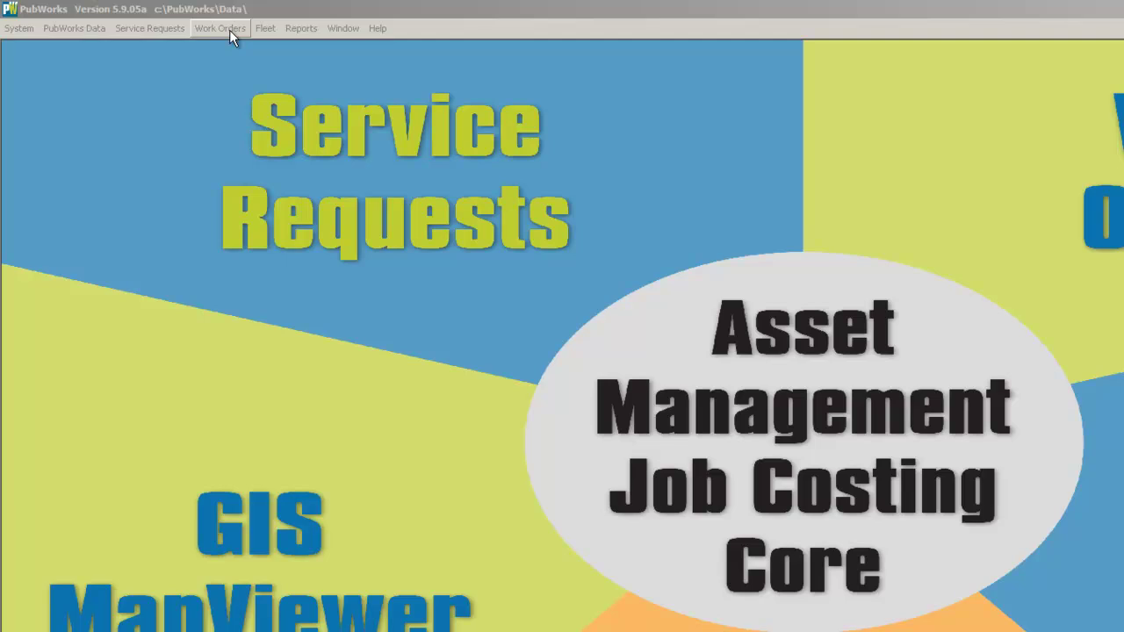
Start a new asset-task plan and make it a plan for a specific asset
click(229, 29)
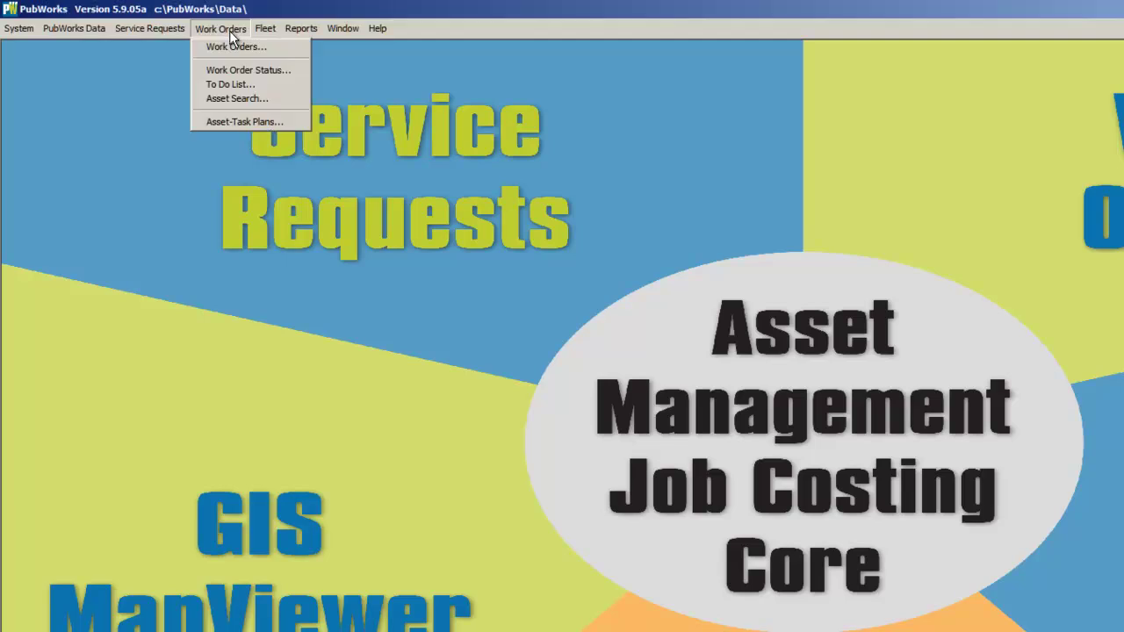
click(239, 121)
drag(376, 228, 344, 147)
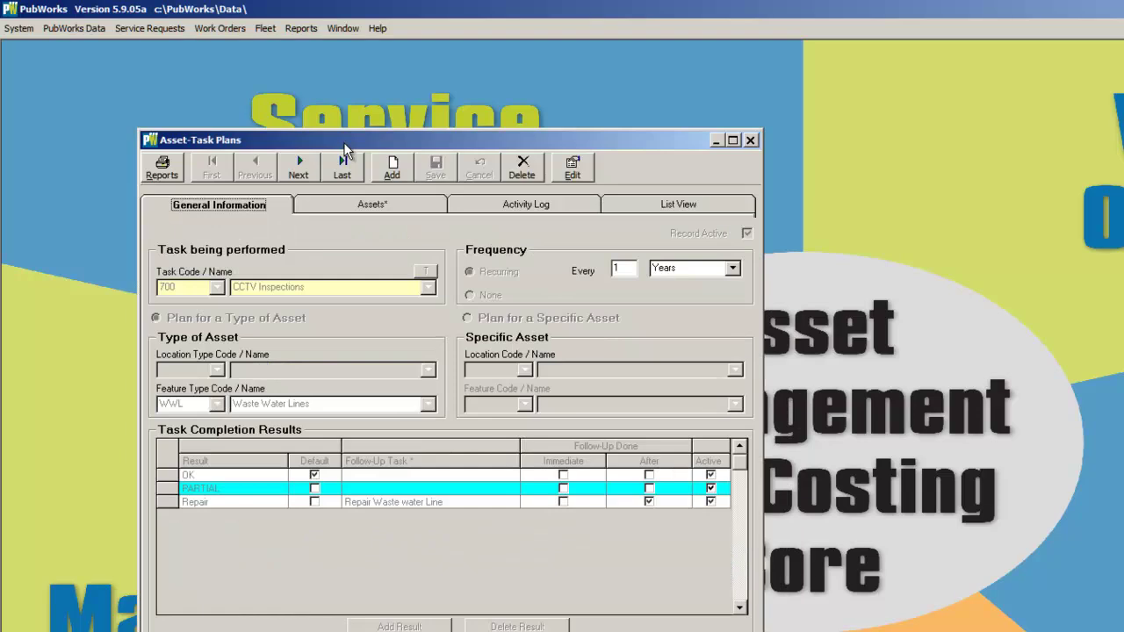
click(397, 171)
click(172, 288)
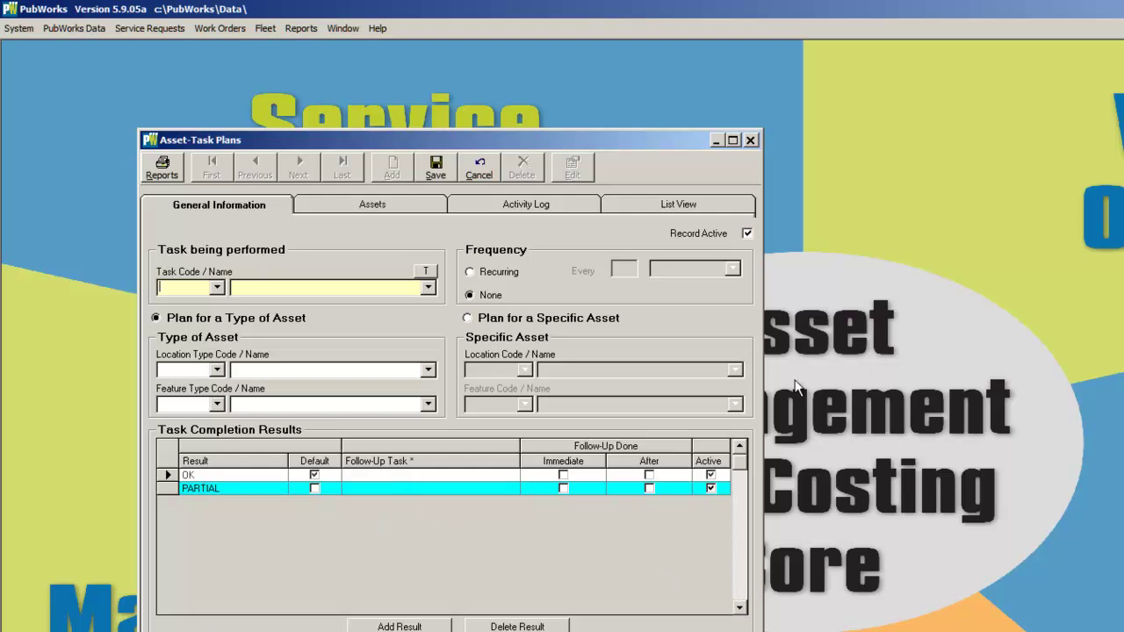
click(471, 321)
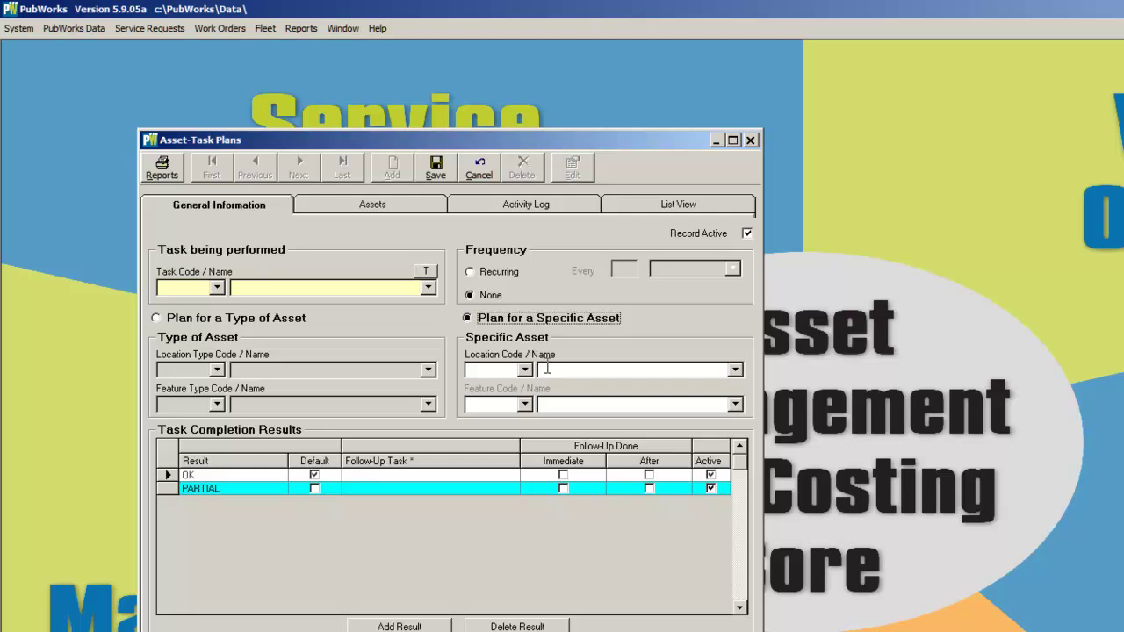
click(424, 274)
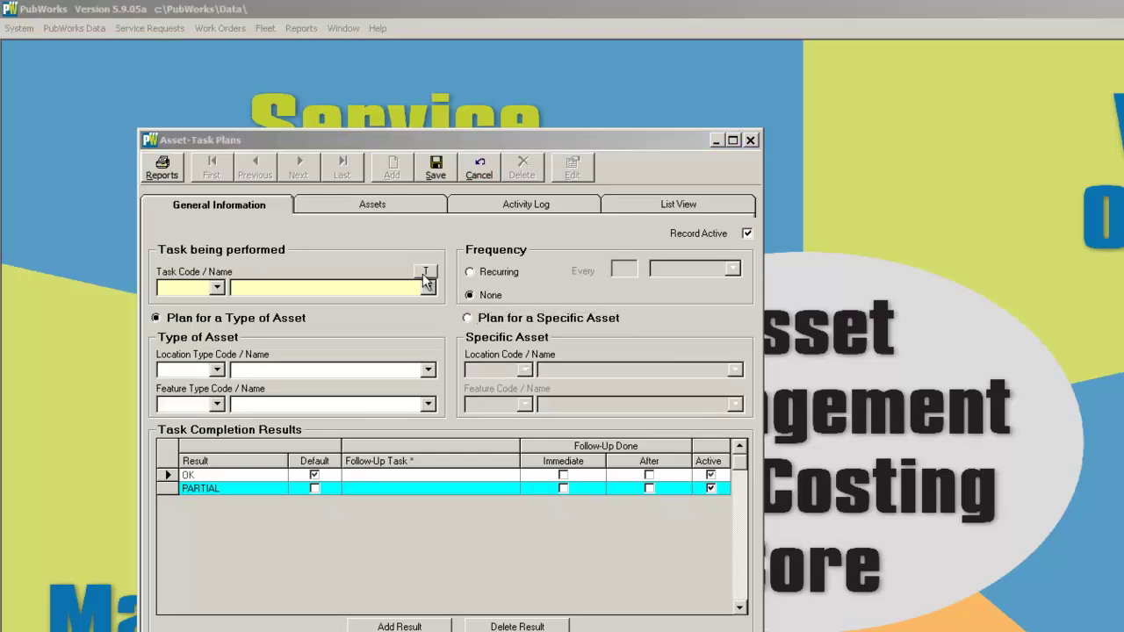
click(472, 319)
Set the new plan's location to Neptune Ln and its feature to Hydrant 030
click(559, 372)
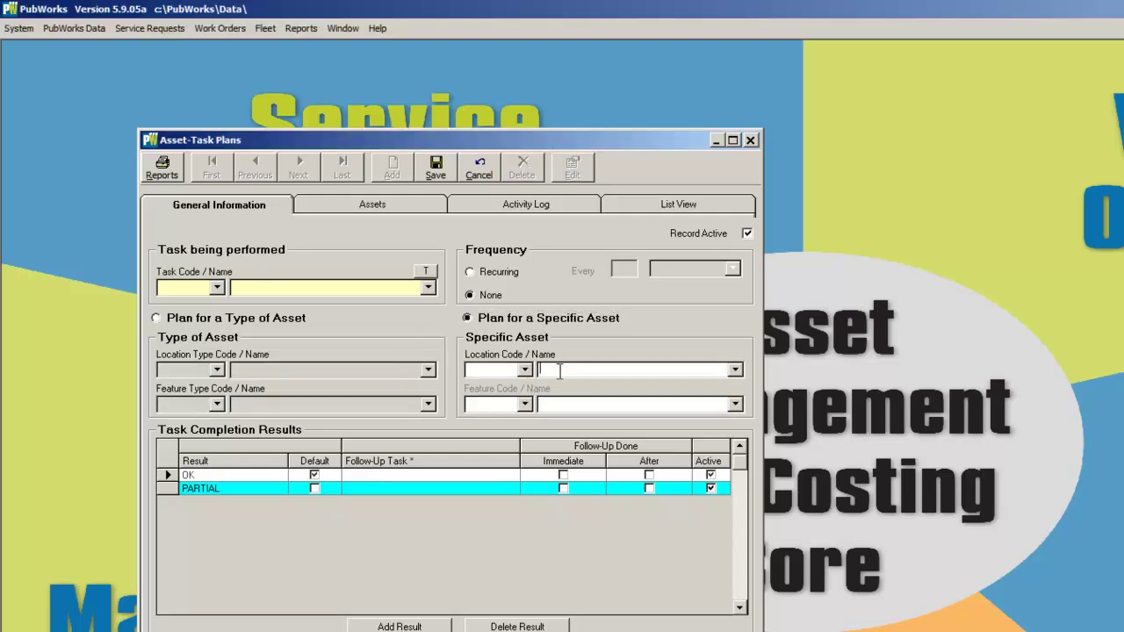
text(Ne)
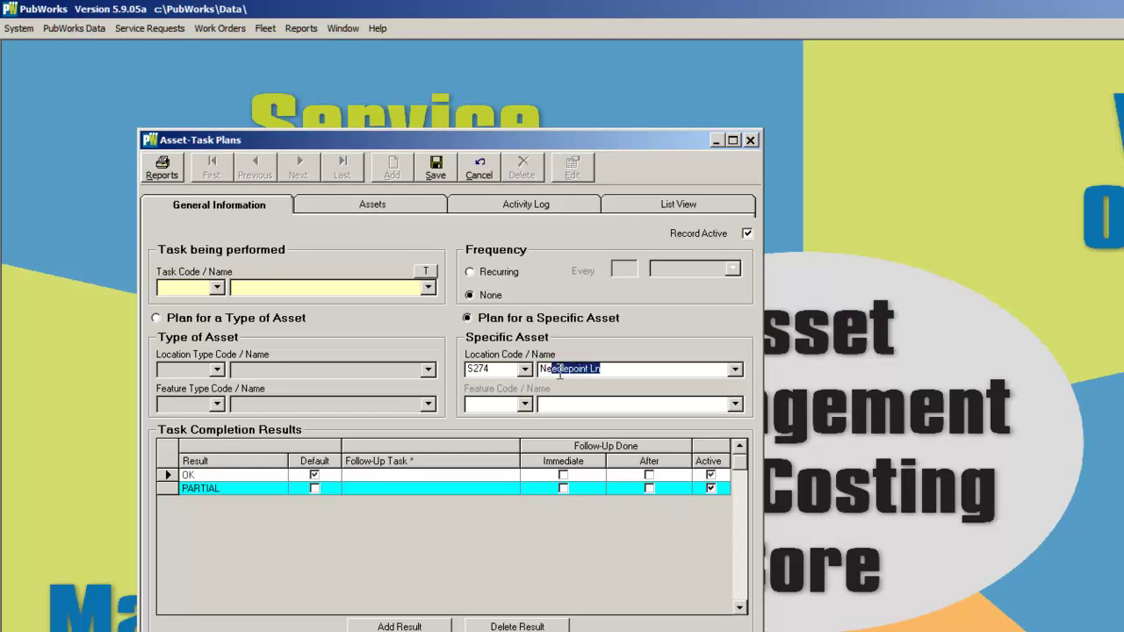
text(ptune)
key(Tab)
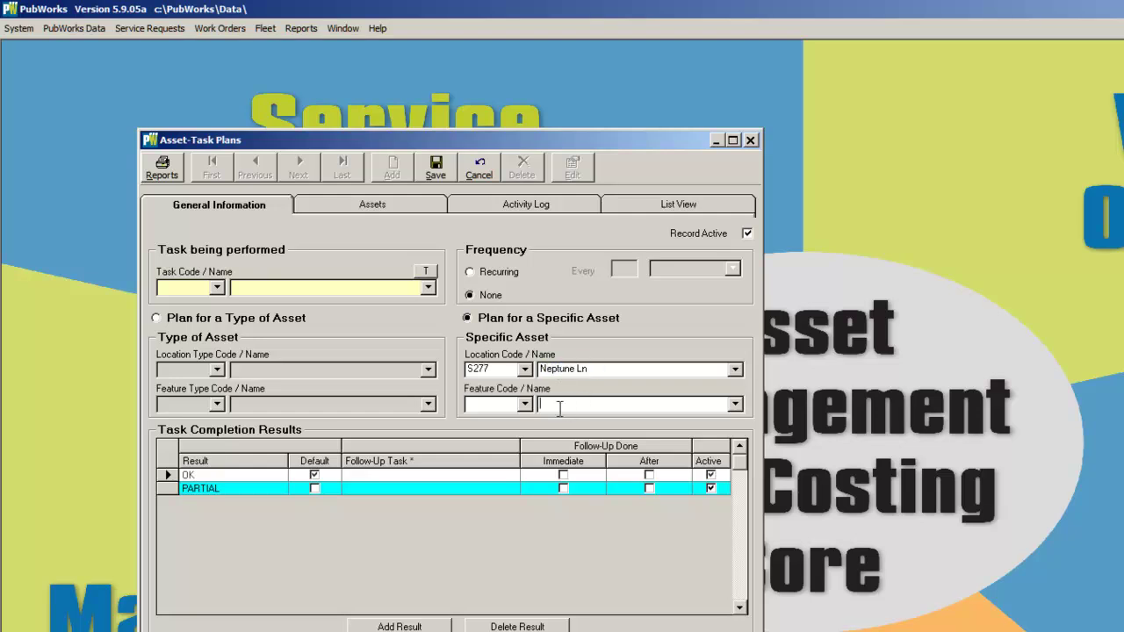
click(739, 404)
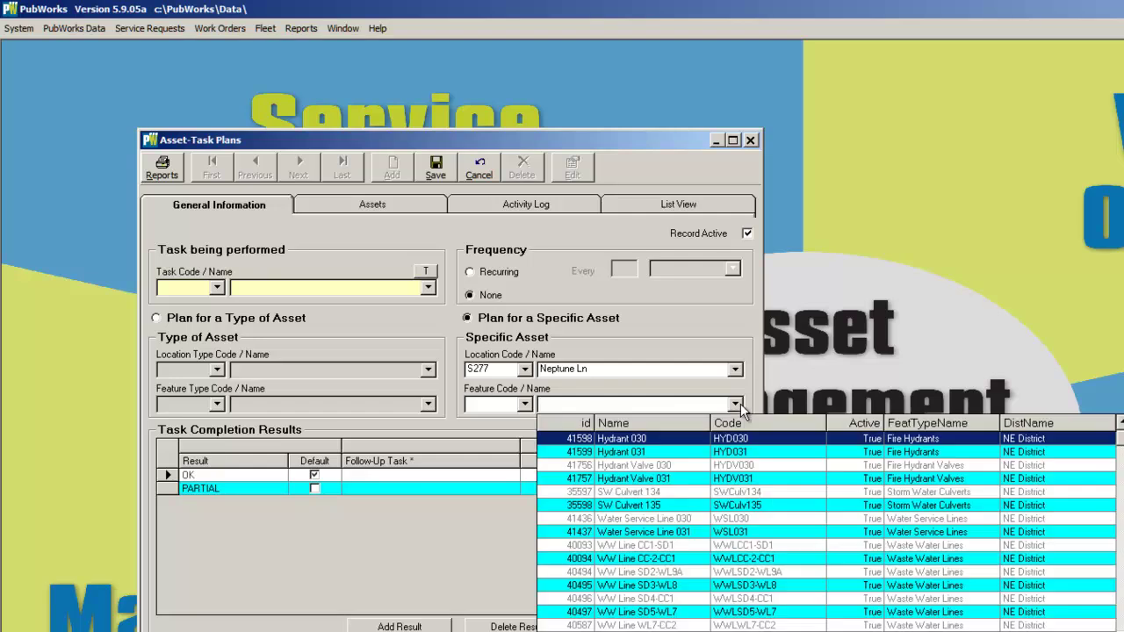
click(648, 439)
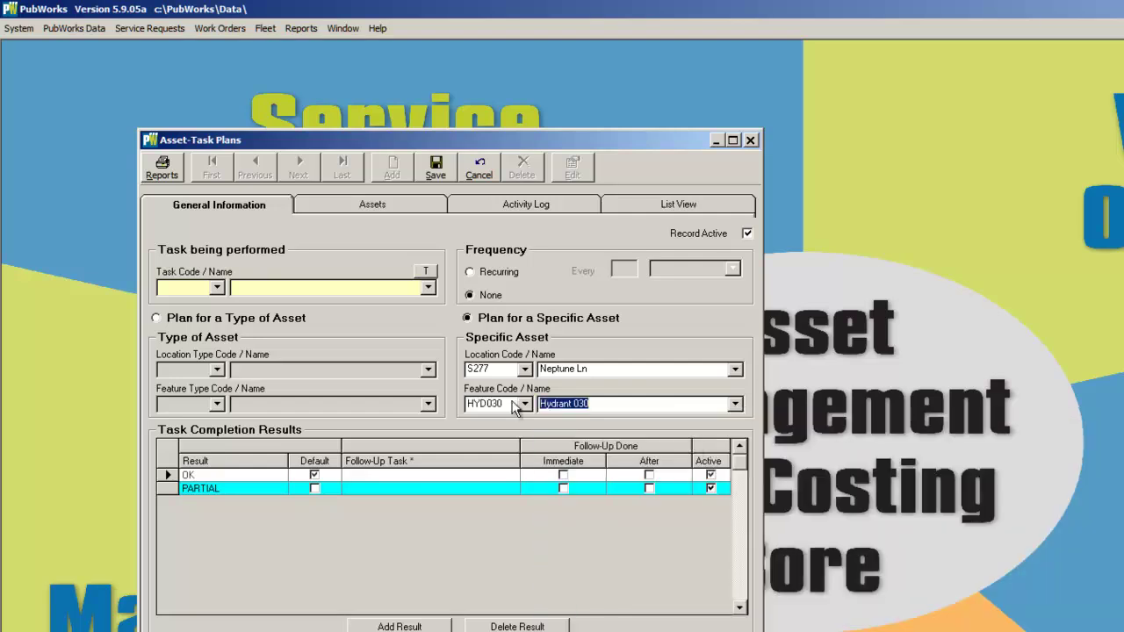